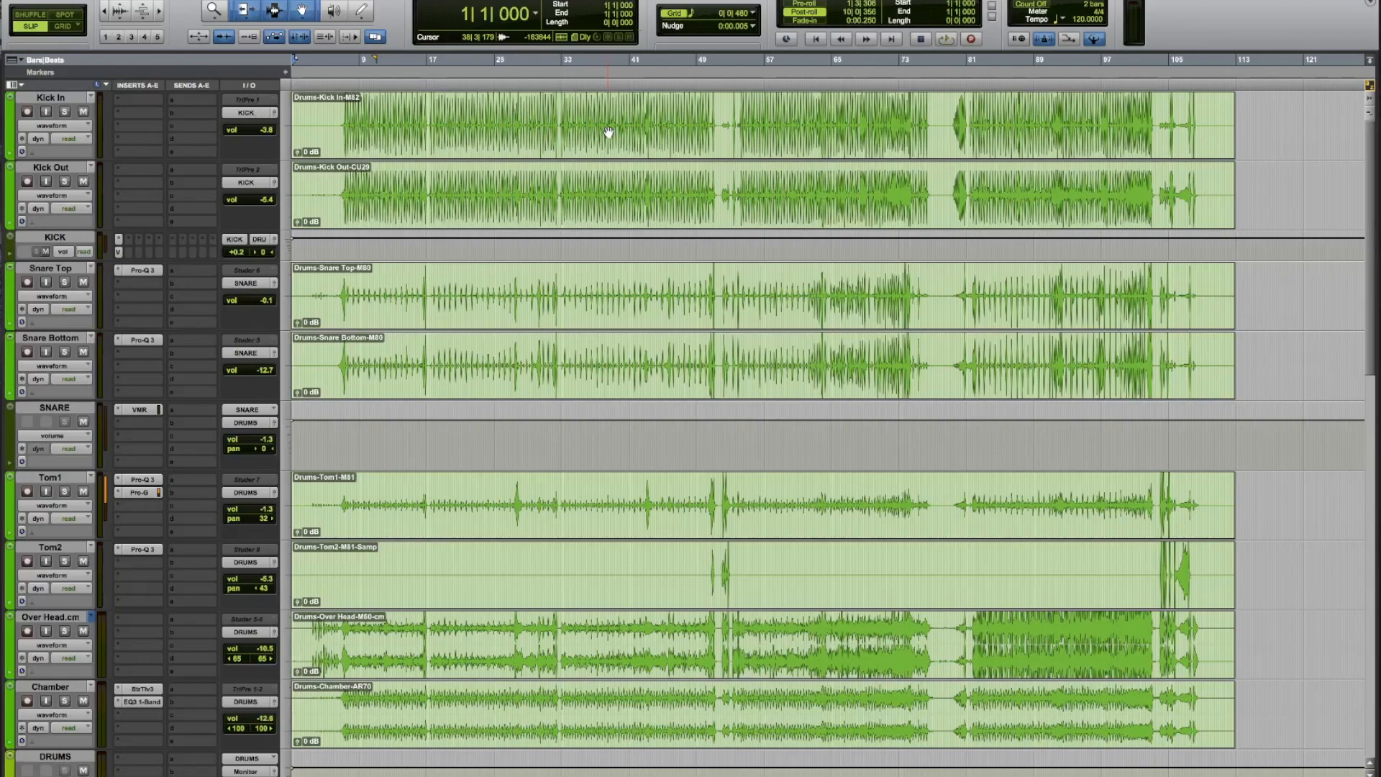
# Inspect the Virtual Mix Rack inserts on the SNARE and BASS channels in the mixer and return to the edit view.
pyautogui.press('super+equal')
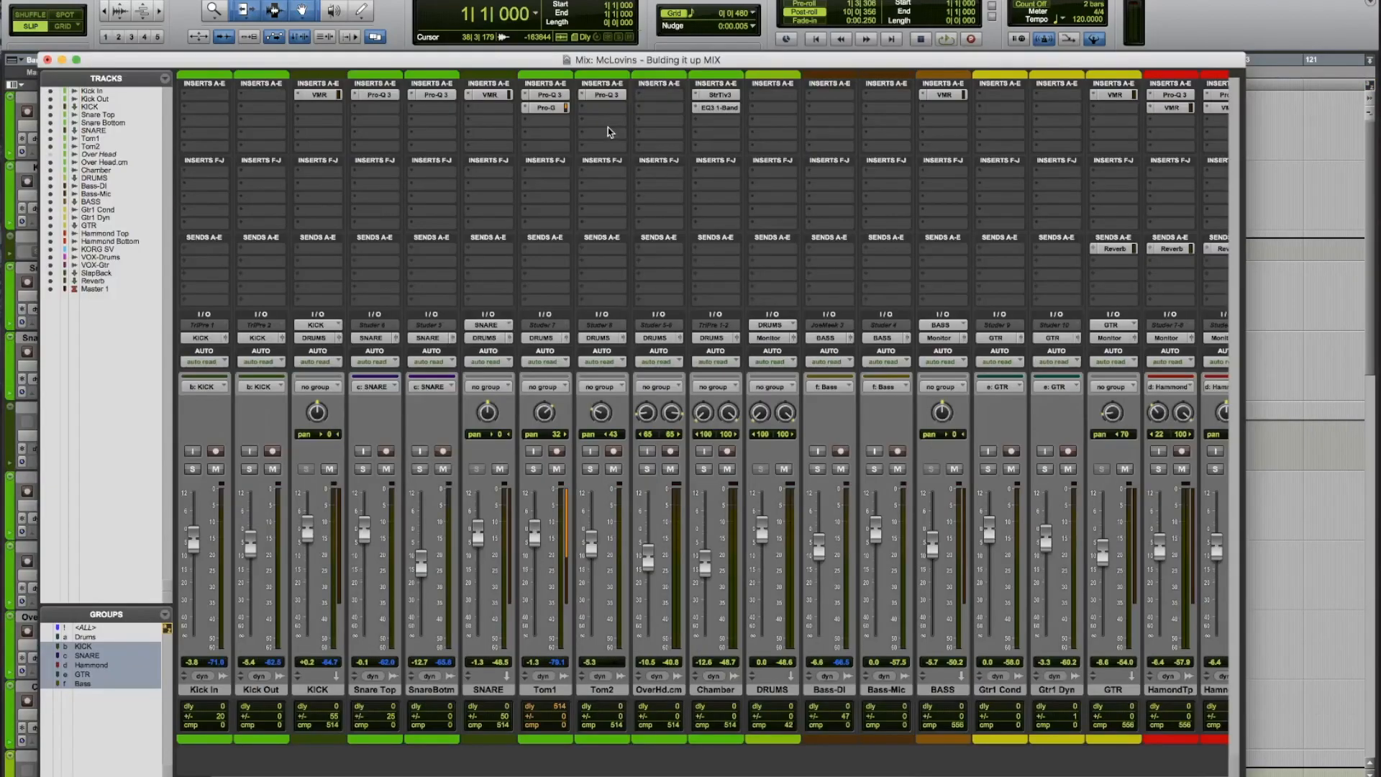
pyautogui.click(489, 94)
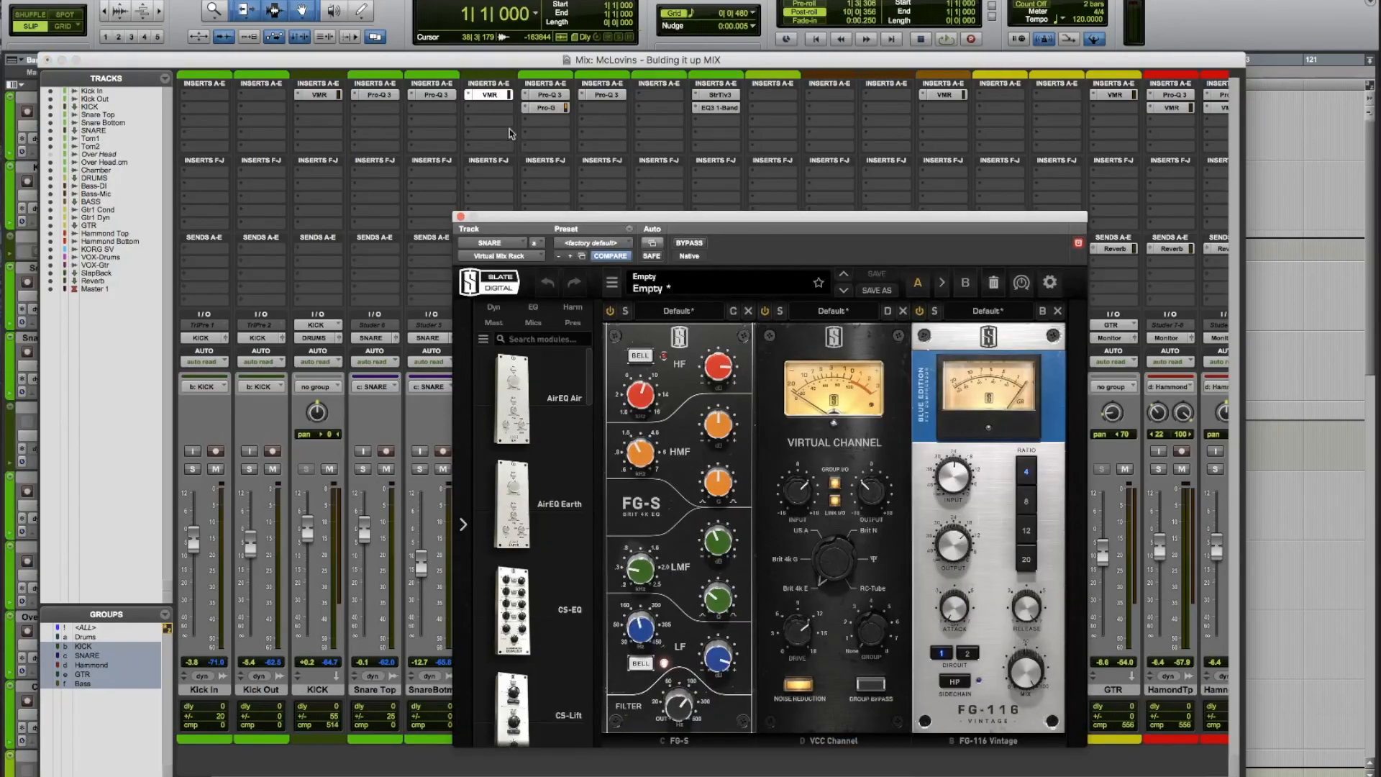
pyautogui.click(490, 95)
pyautogui.click(947, 95)
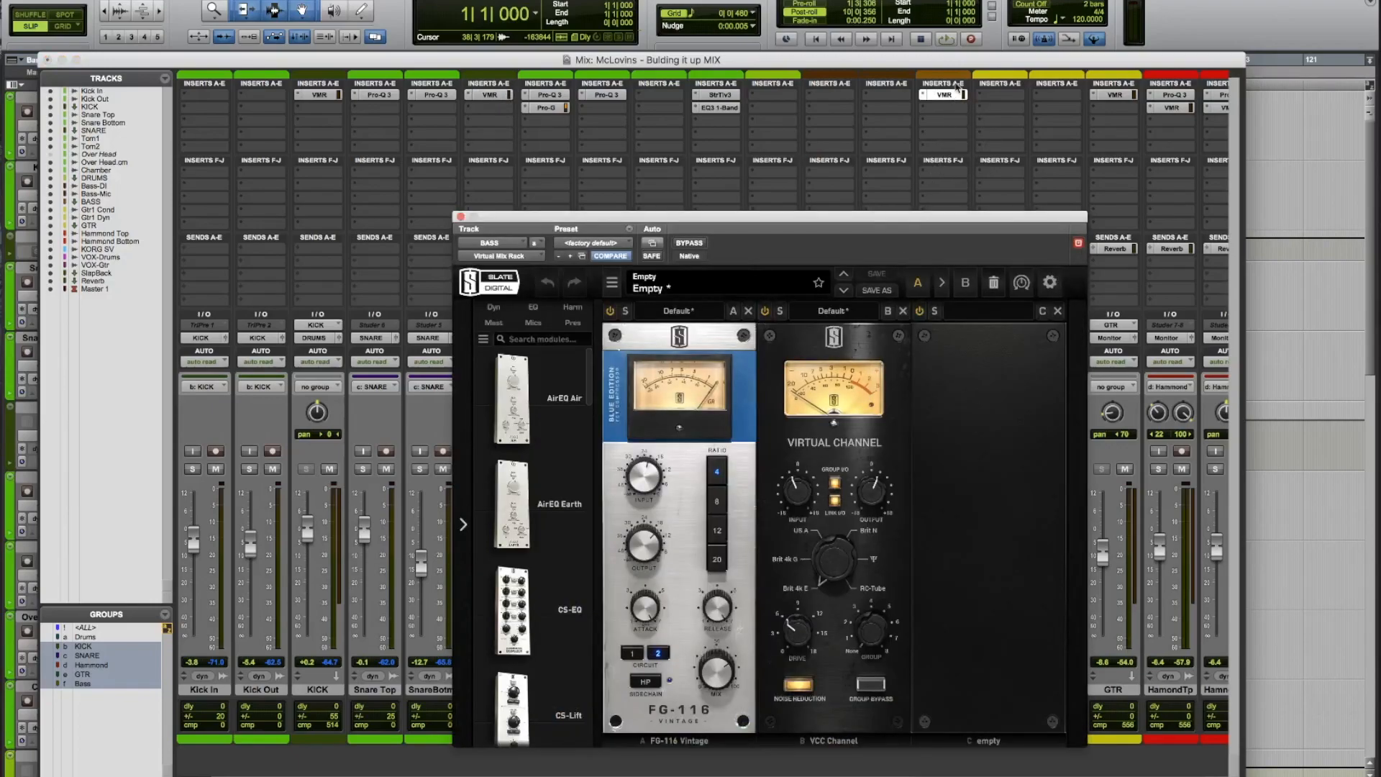
pyautogui.click(946, 96)
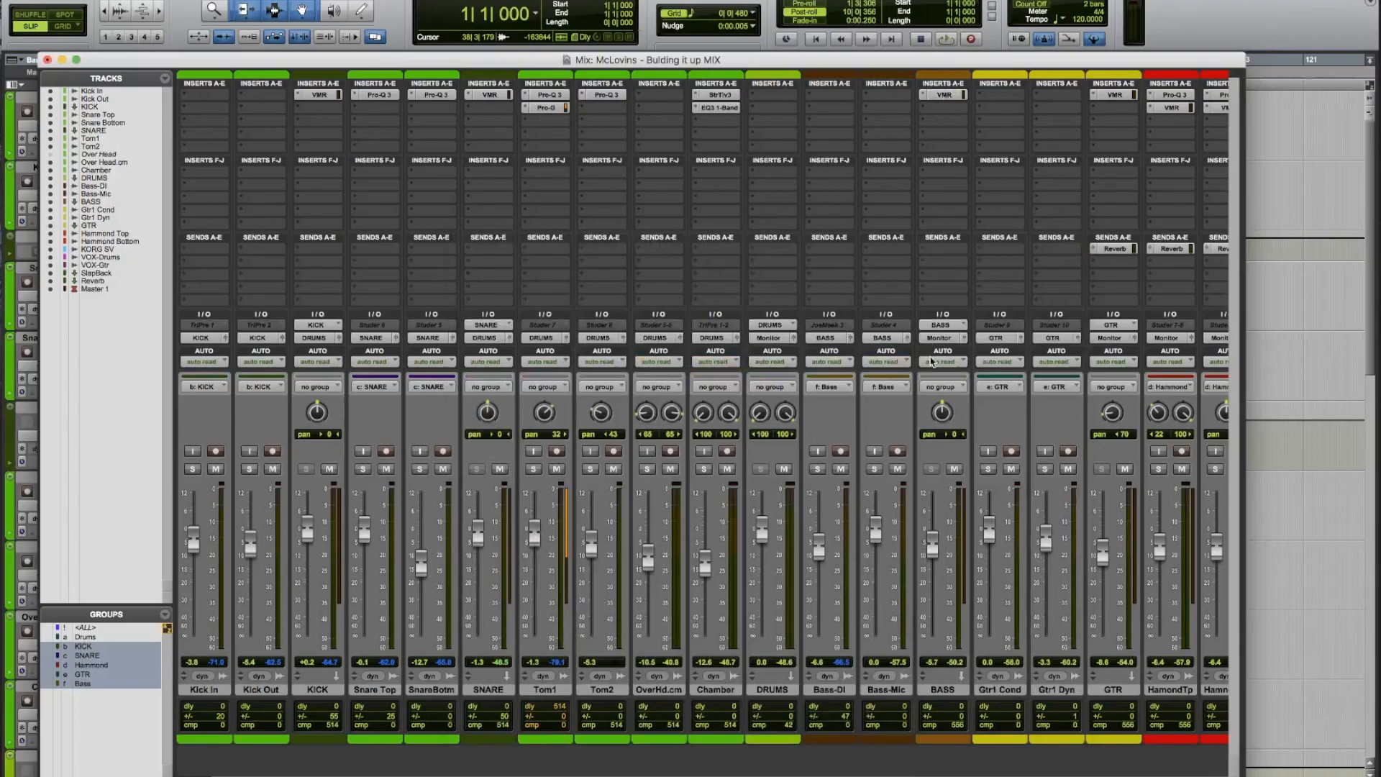
pyautogui.press('super+equal')
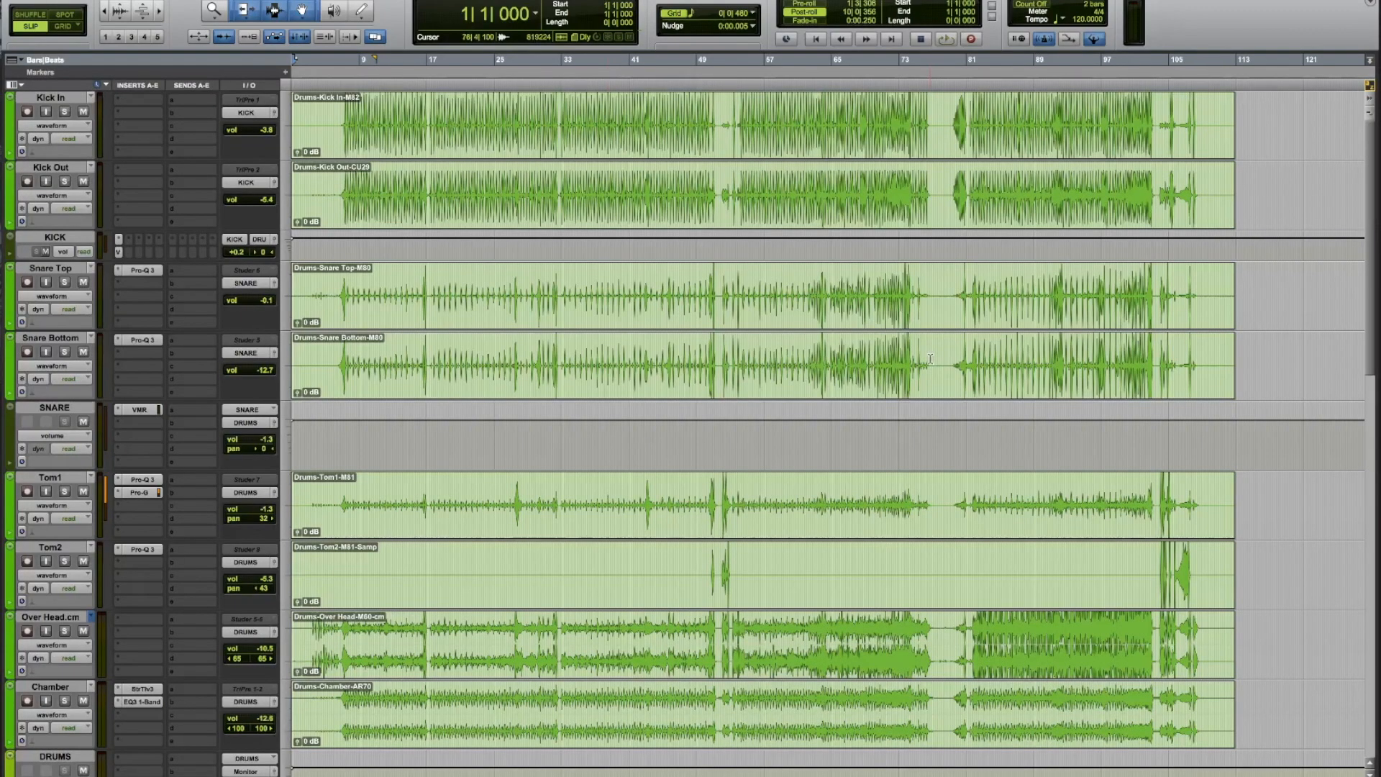
# Play the full mix from the start, audition the Over Head.cm track soloed, and clear the solo with playback stopped.
pyautogui.press('space')
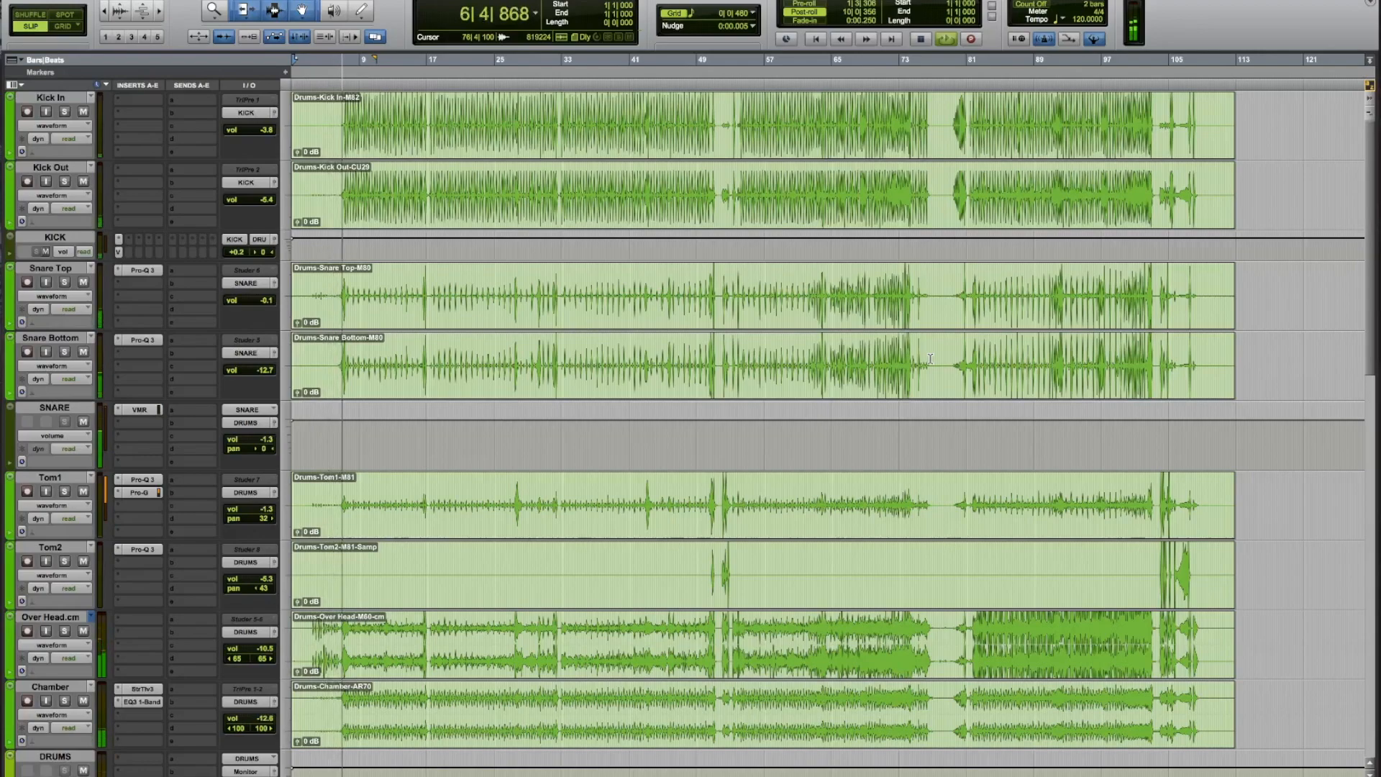
pyautogui.scroll(-2, 710, 419)
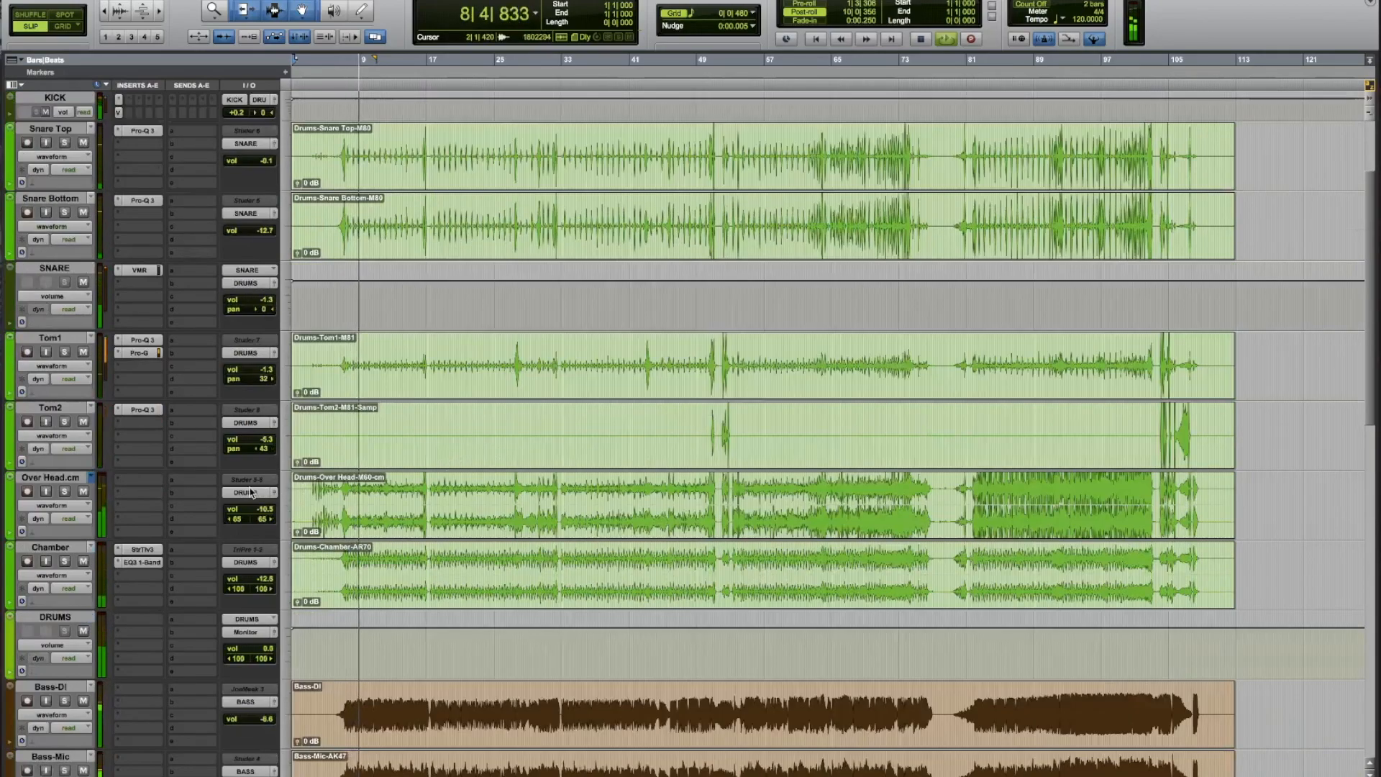
pyautogui.click(66, 492)
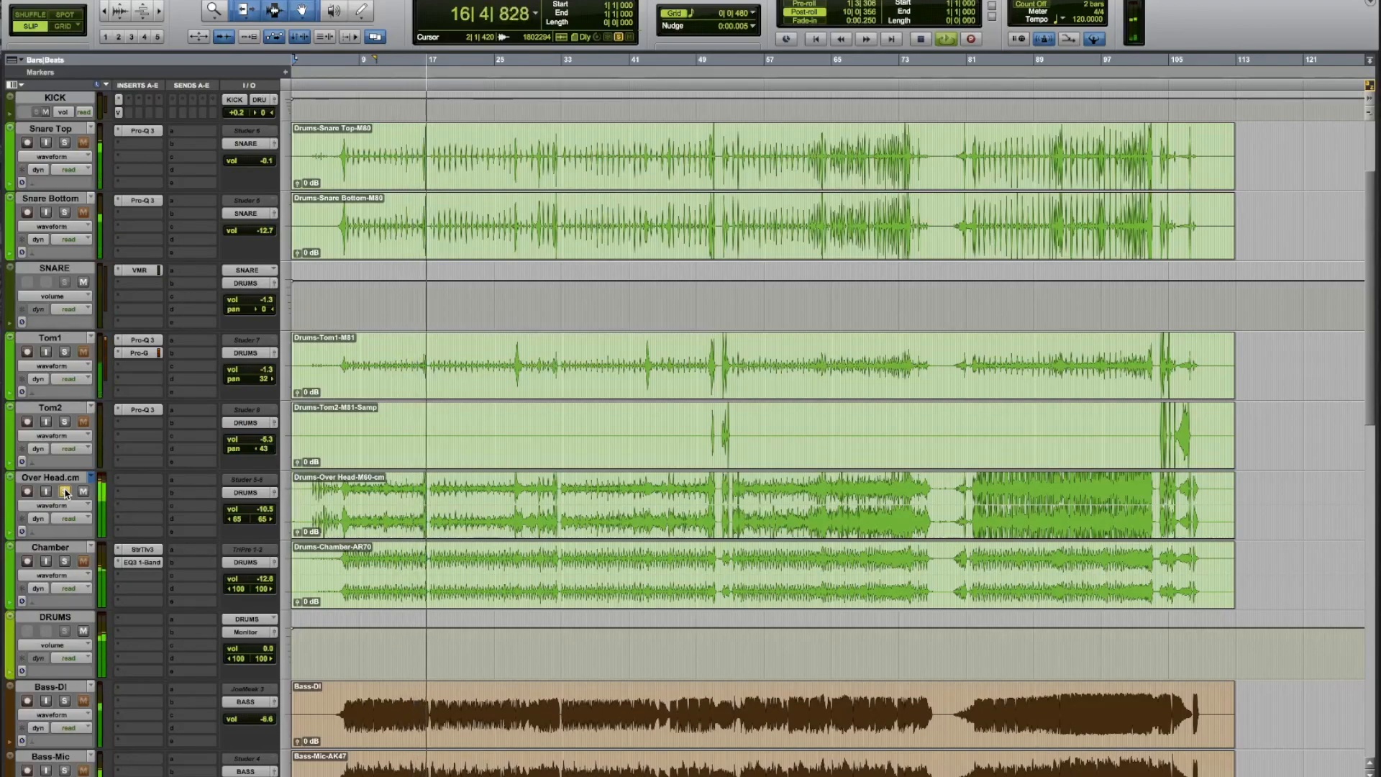
pyautogui.press('space')
pyautogui.click(65, 494)
# With the mix playing from about bar 17, insert the stereo TAN compressor on the Master 1 track and adjust its threshold.
pyautogui.press('space')
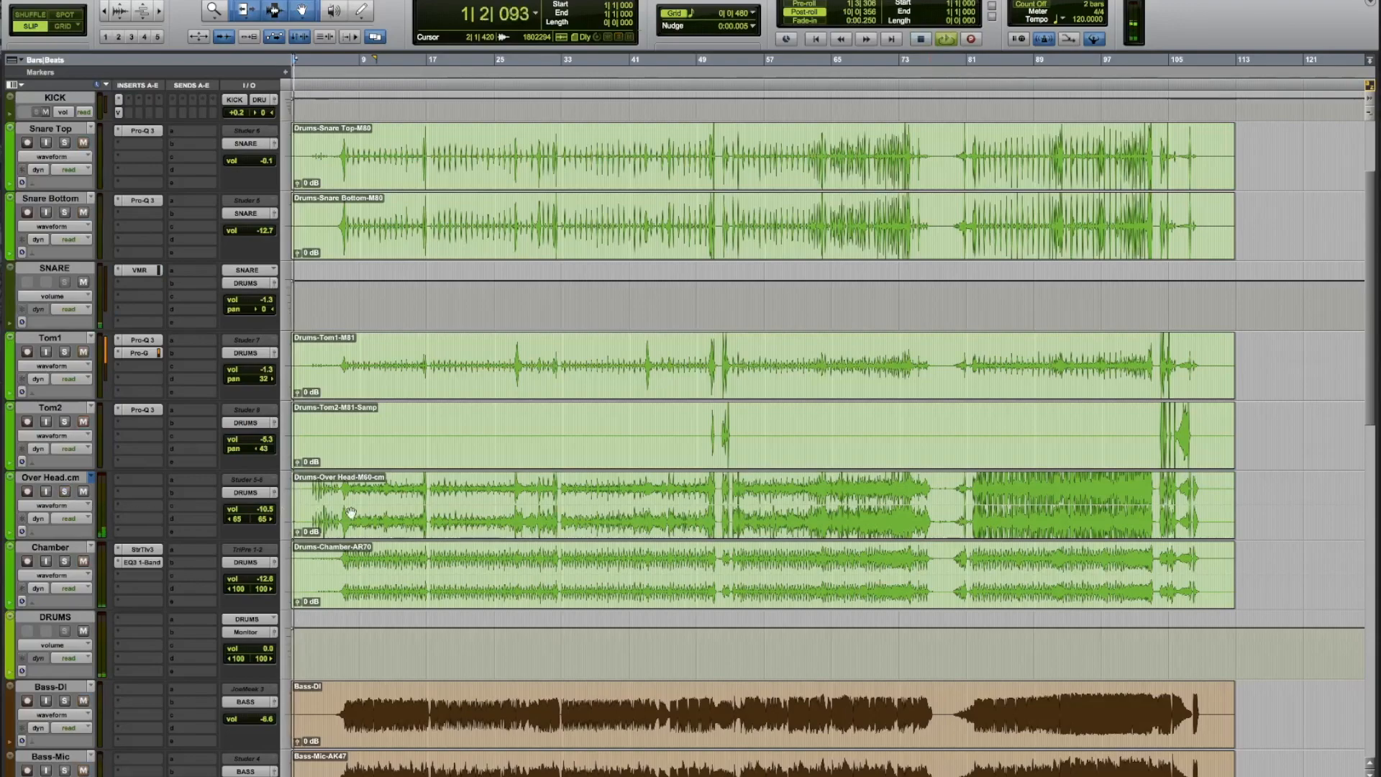
pyautogui.click(432, 486)
pyautogui.scroll(-15, 432, 487)
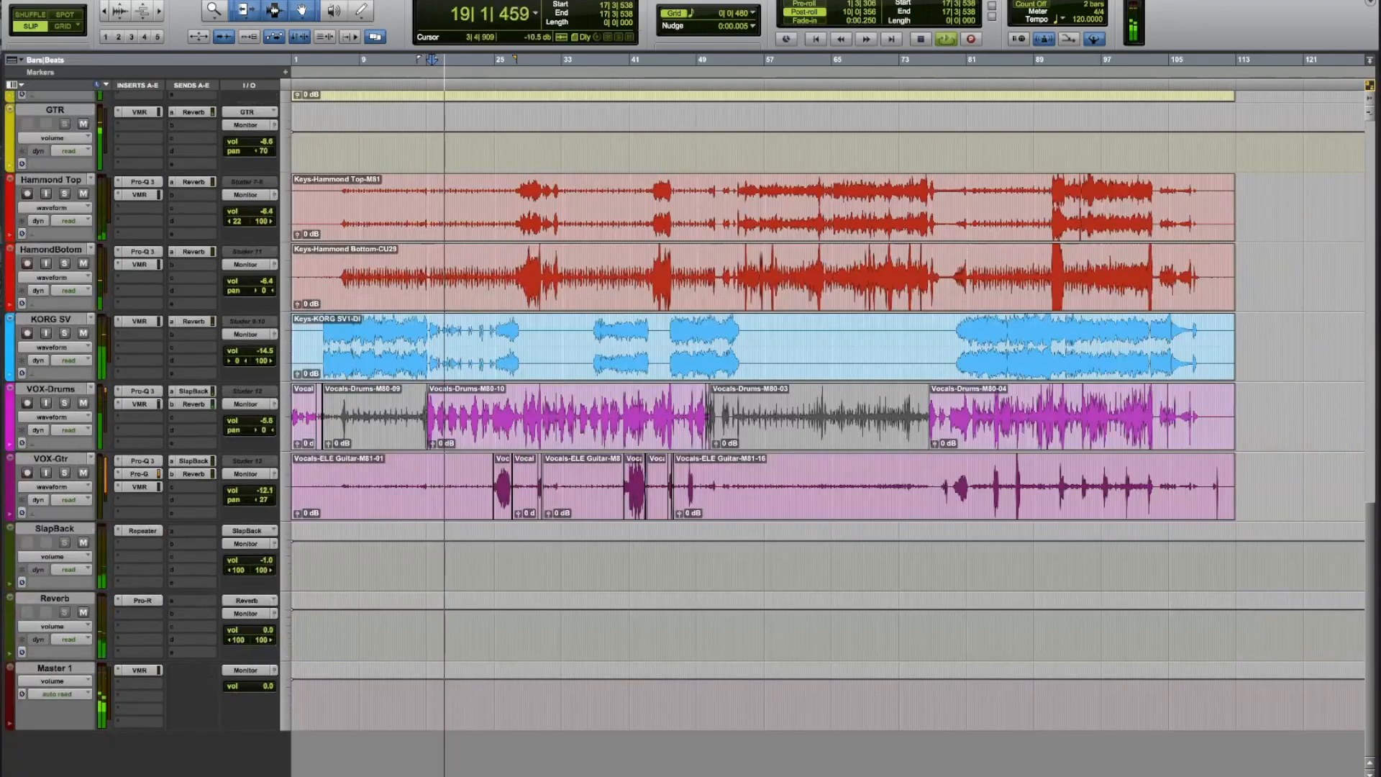
pyautogui.click(151, 683)
pyautogui.moveTo(154, 685)
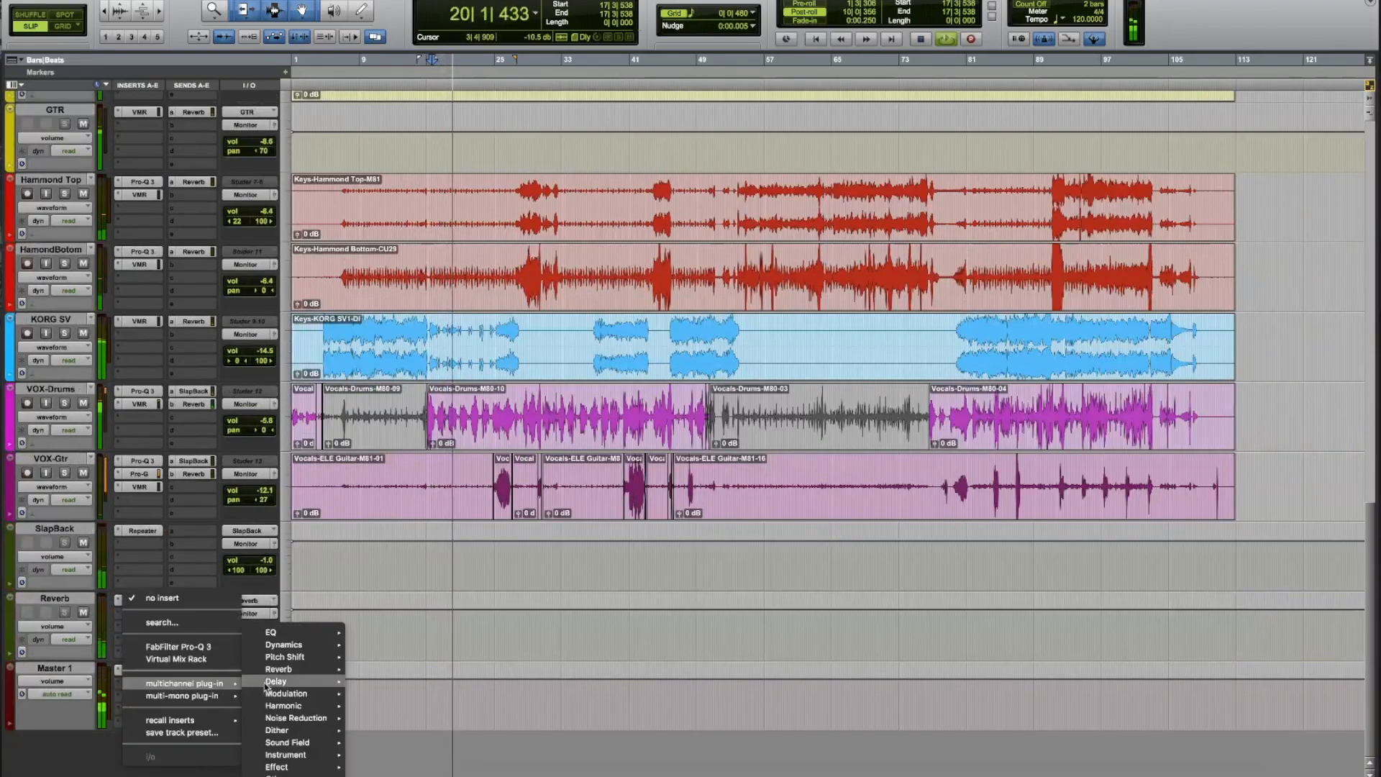
pyautogui.moveTo(316, 649)
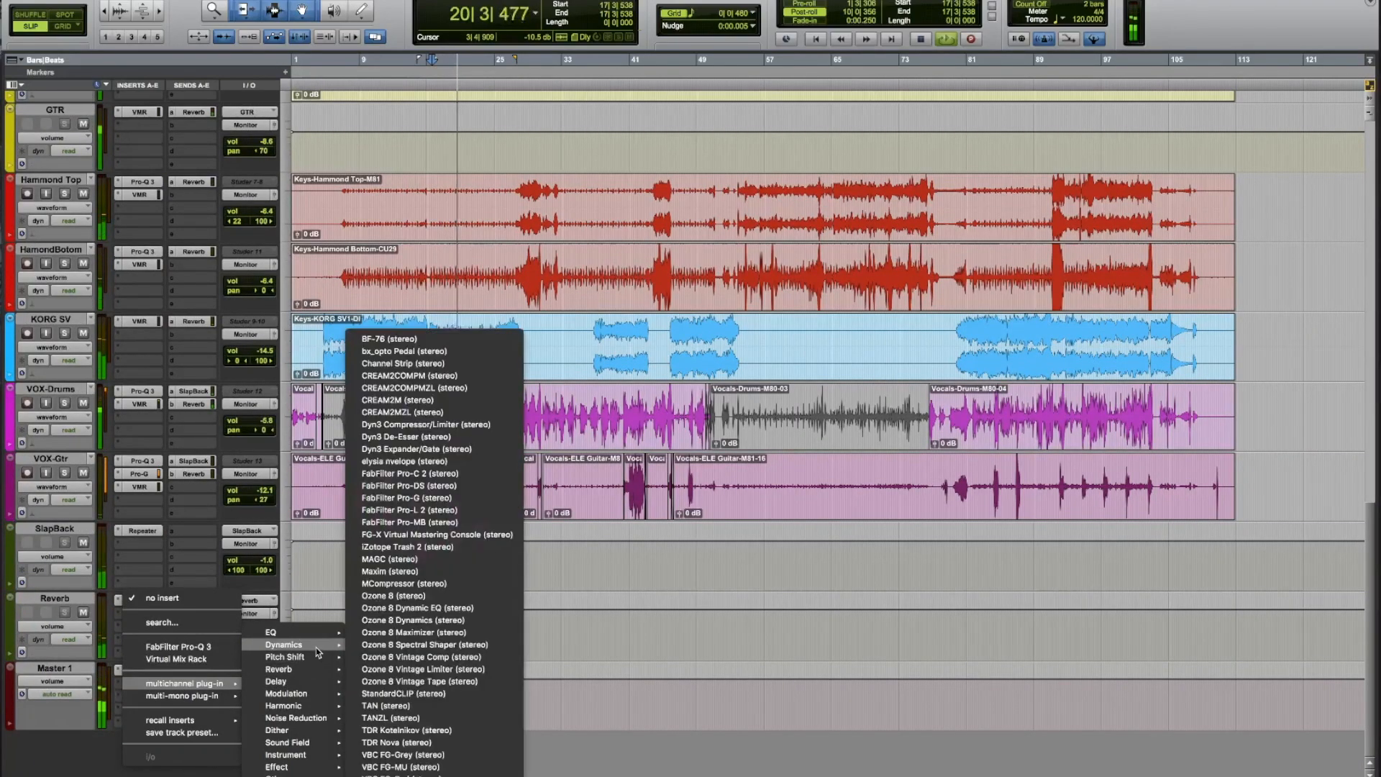
pyautogui.click(437, 709)
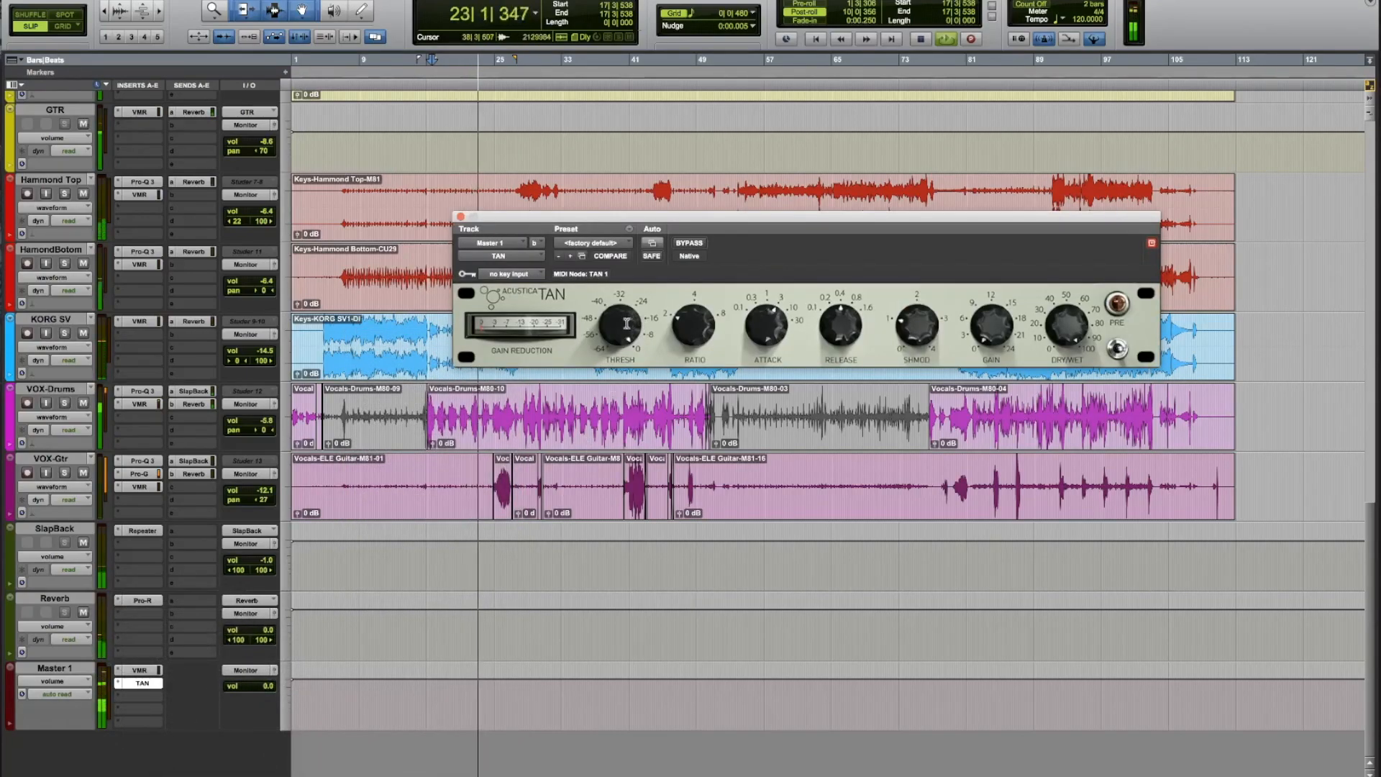
pyautogui.moveTo(627, 324); pyautogui.dragTo(627, 338)
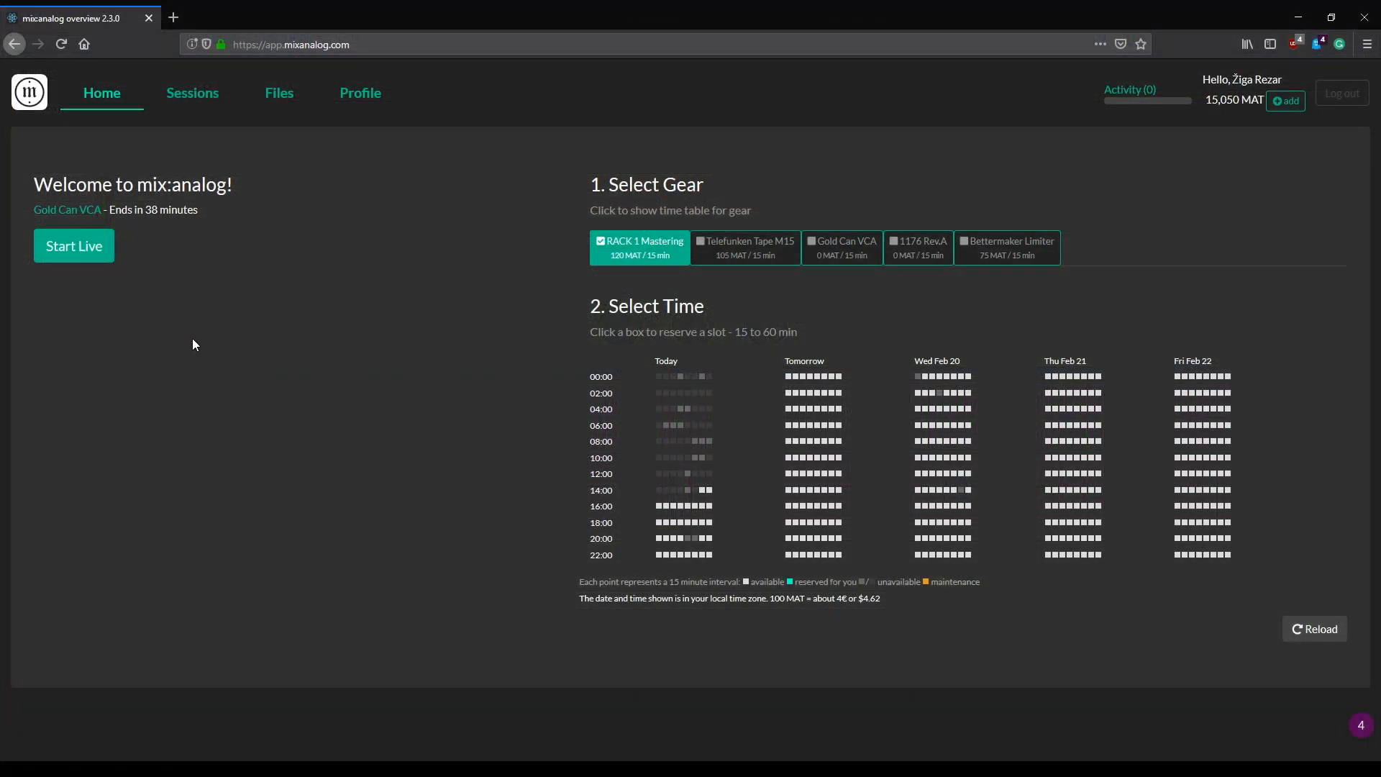
# In mix:analog, start the live Gold Can VCA session and reduce the compressor's attack time and threshold for the overheads.
pyautogui.click(93, 255)
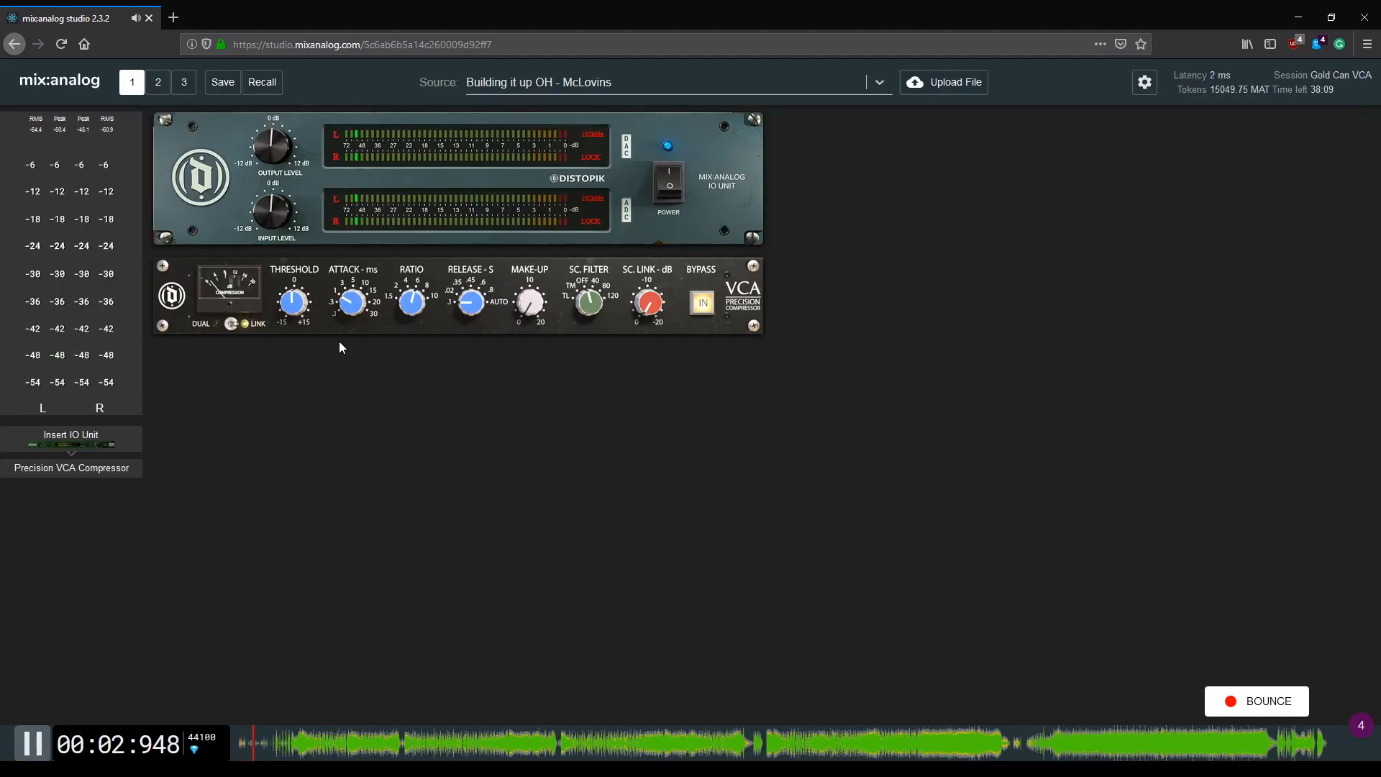
pyautogui.moveTo(353, 305); pyautogui.dragTo(344, 374)
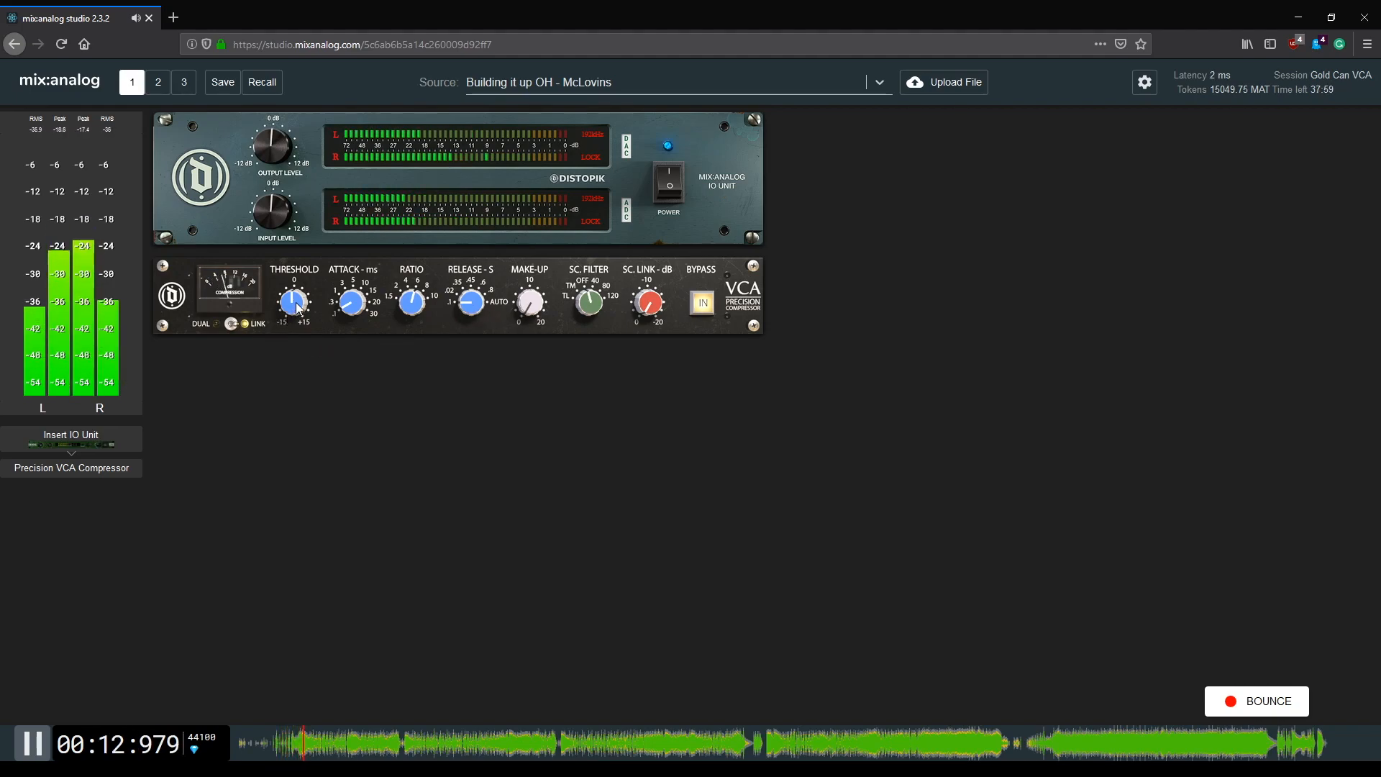
pyautogui.moveTo(295, 309); pyautogui.dragTo(288, 354)
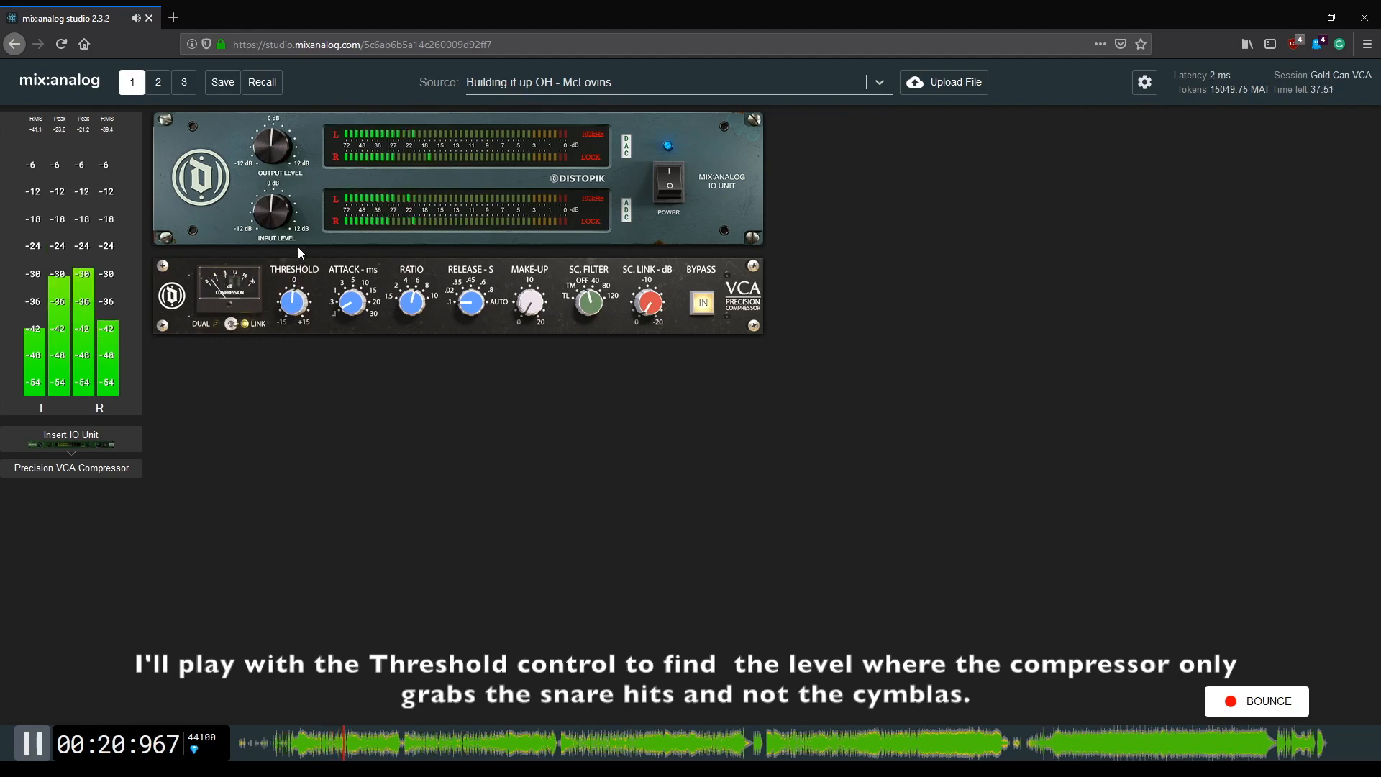
pyautogui.moveTo(294, 281); pyautogui.dragTo(289, 281)
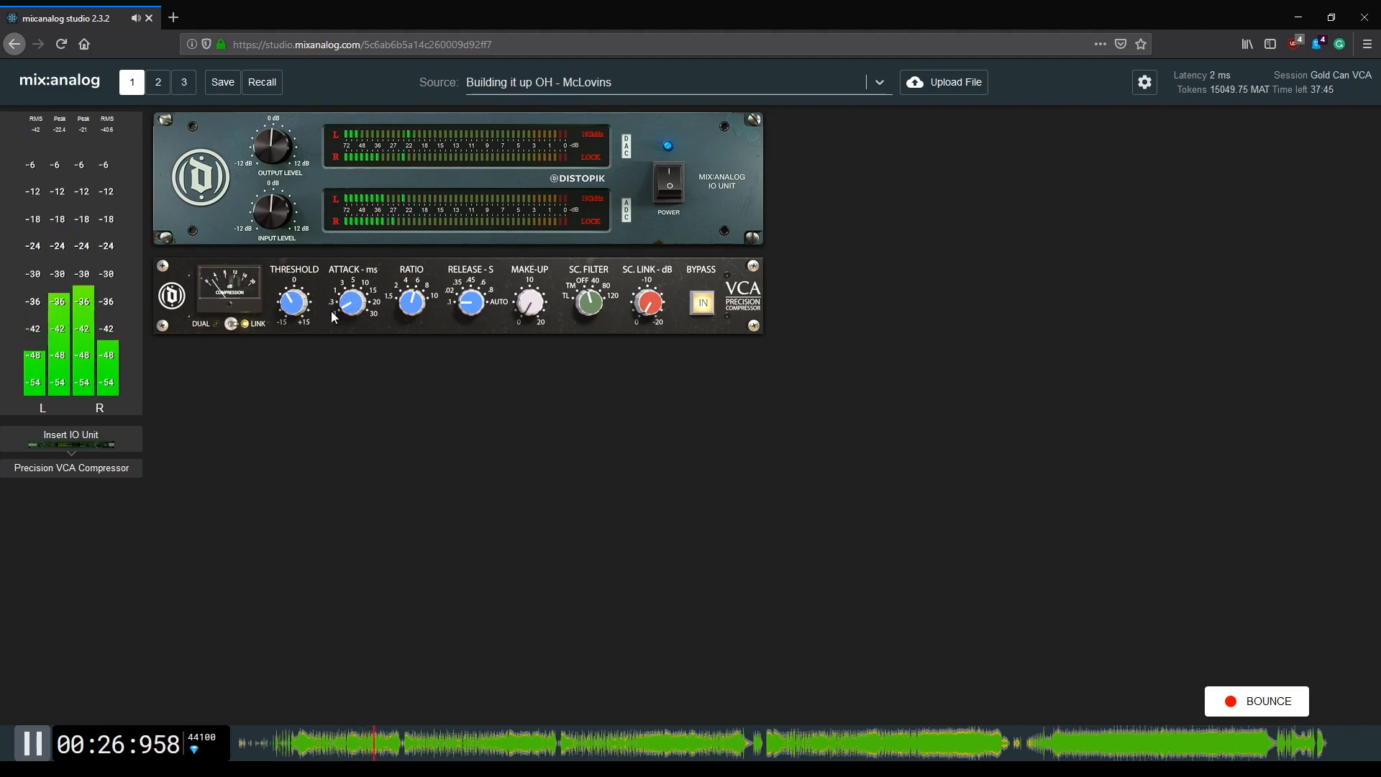
# Raise the VCA compressor's make-up gain to level-match the unprocessed overheads, comparing with the IO unit off and on, and pause playback.
pyautogui.click(662, 189)
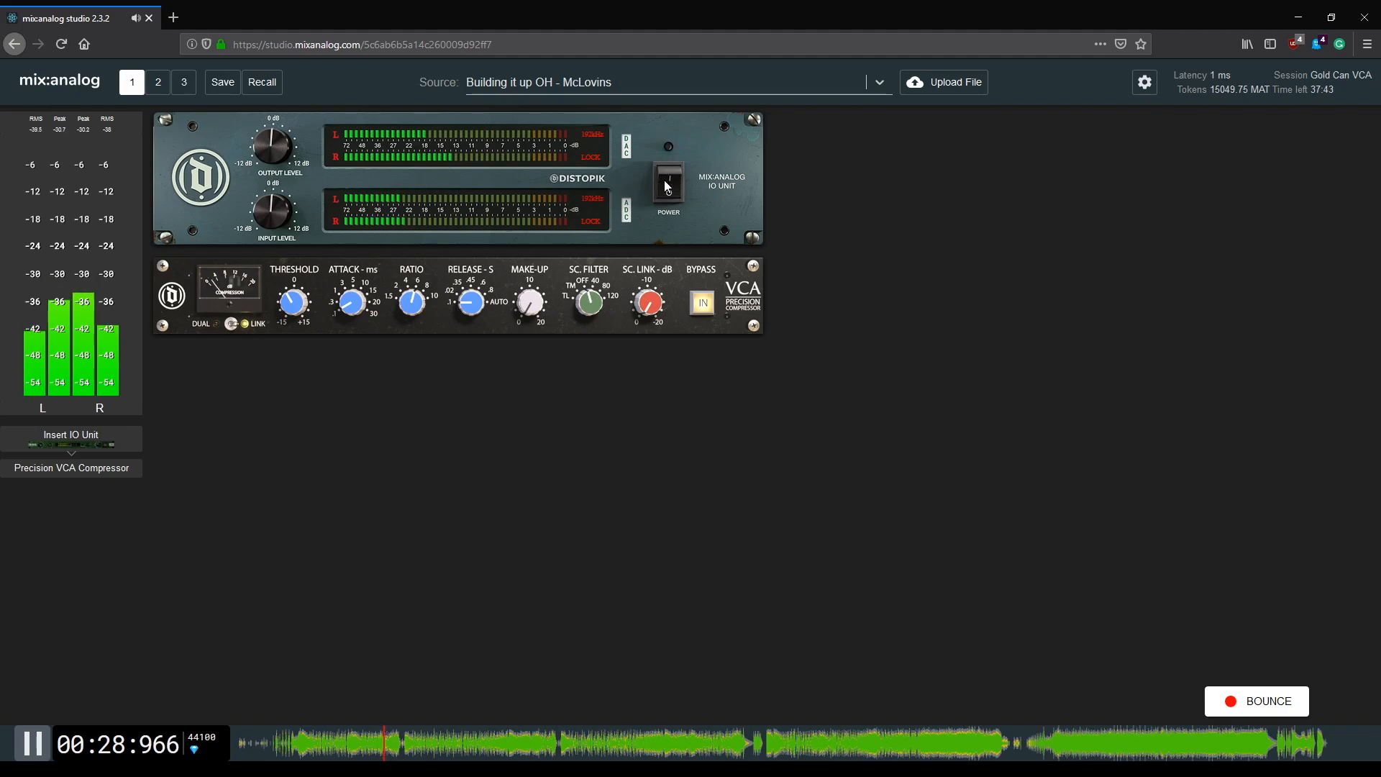
pyautogui.click(663, 181)
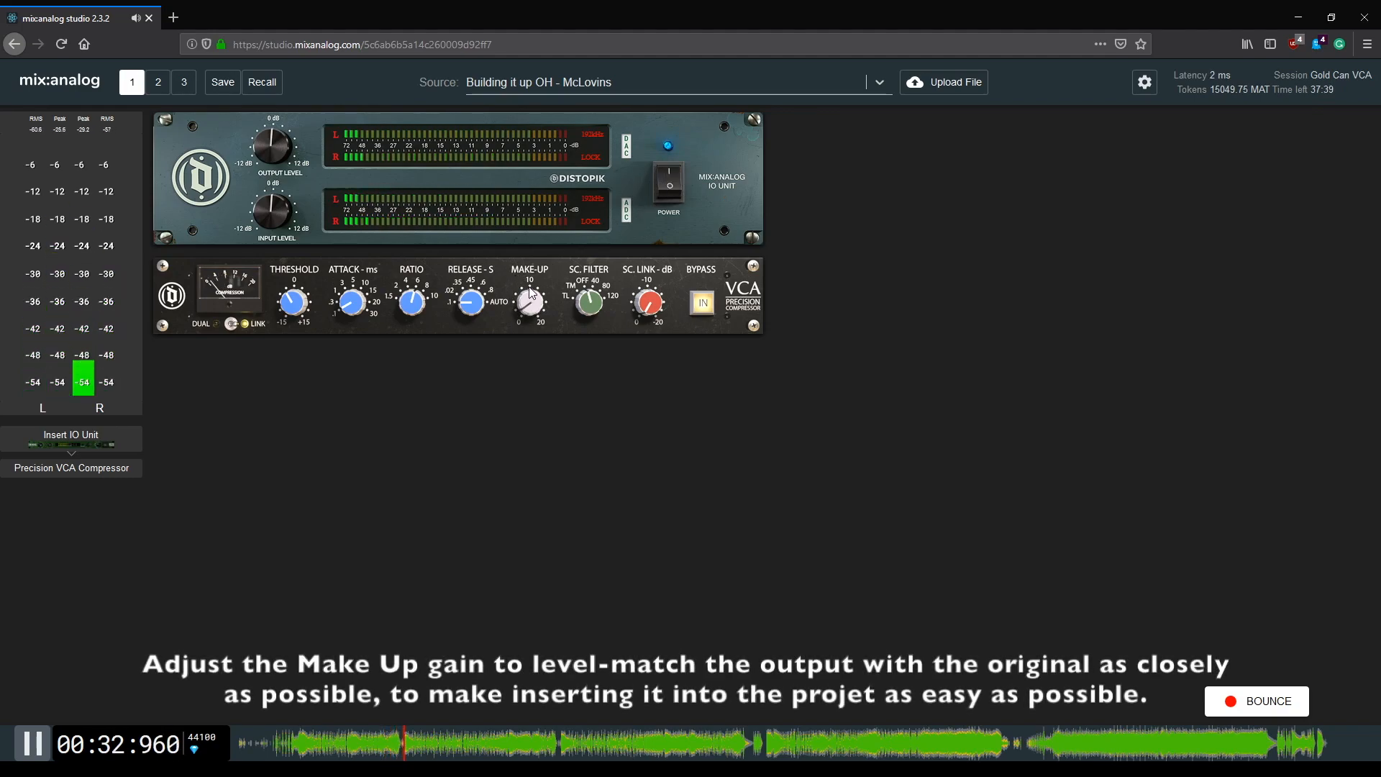
pyautogui.moveTo(530, 304); pyautogui.dragTo(531, 279)
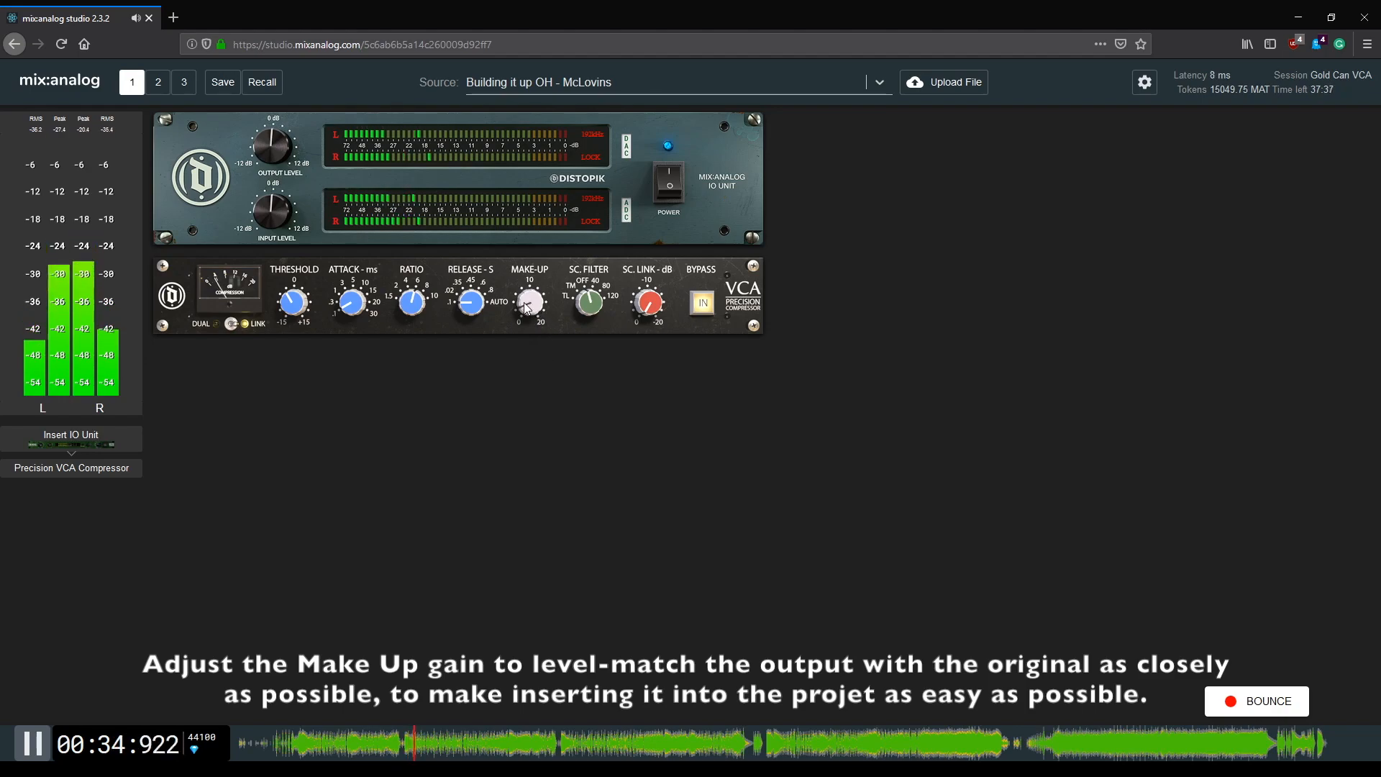
pyautogui.click(670, 185)
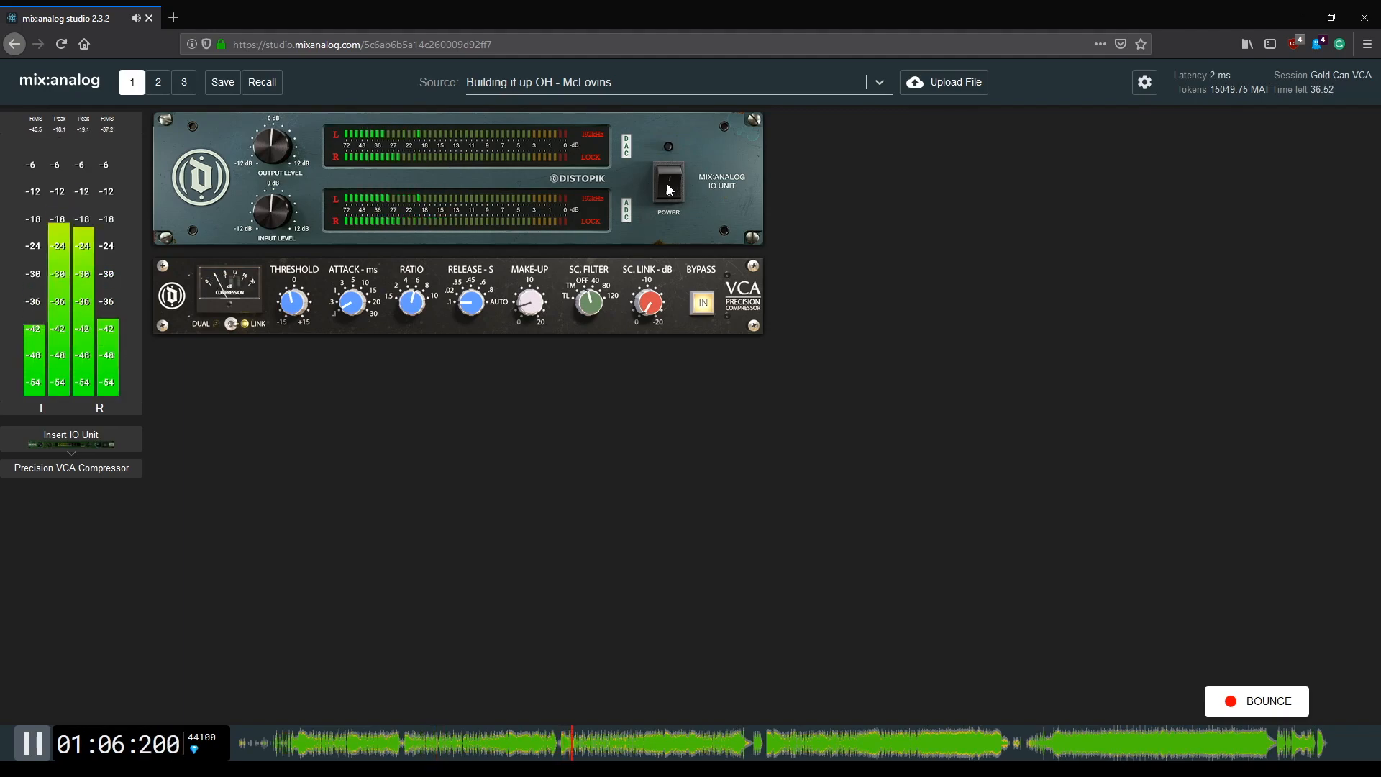
pyautogui.click(667, 183)
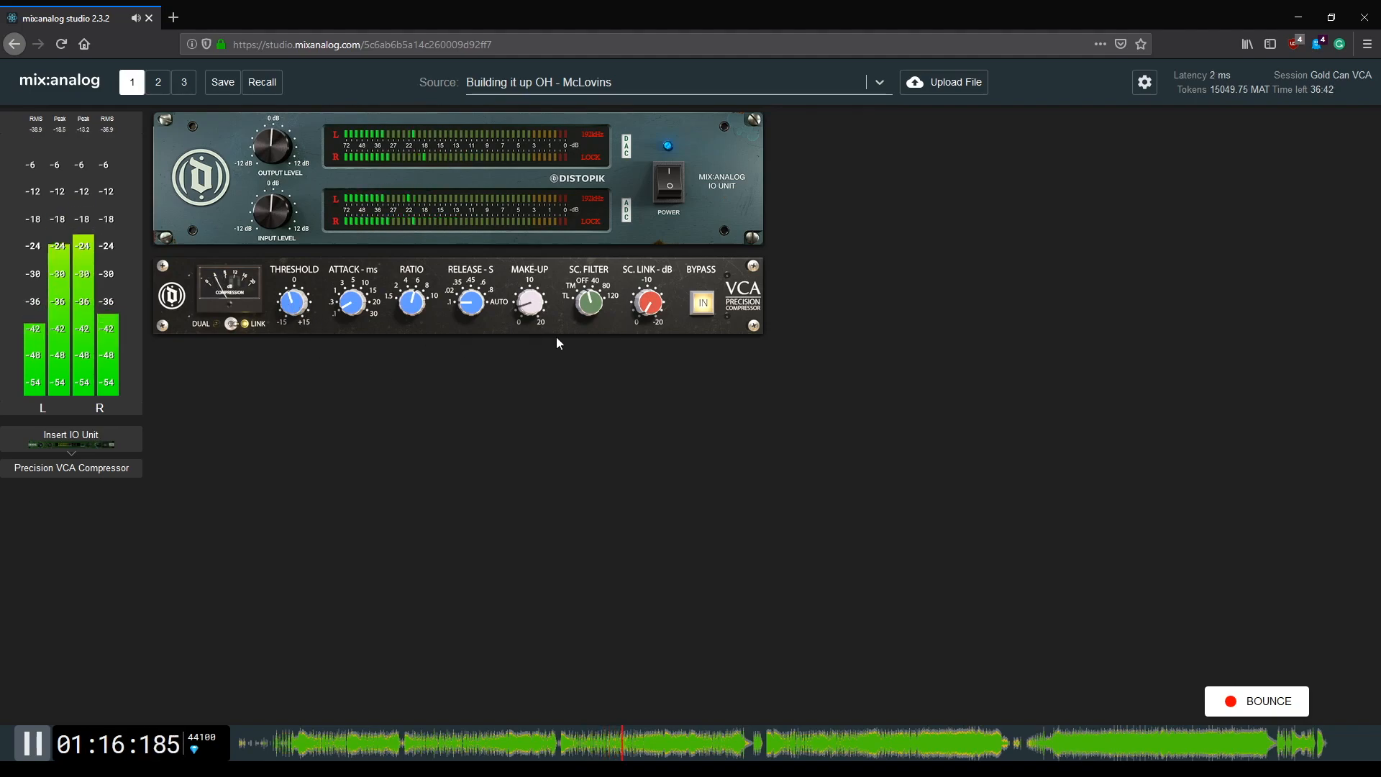
pyautogui.click(31, 743)
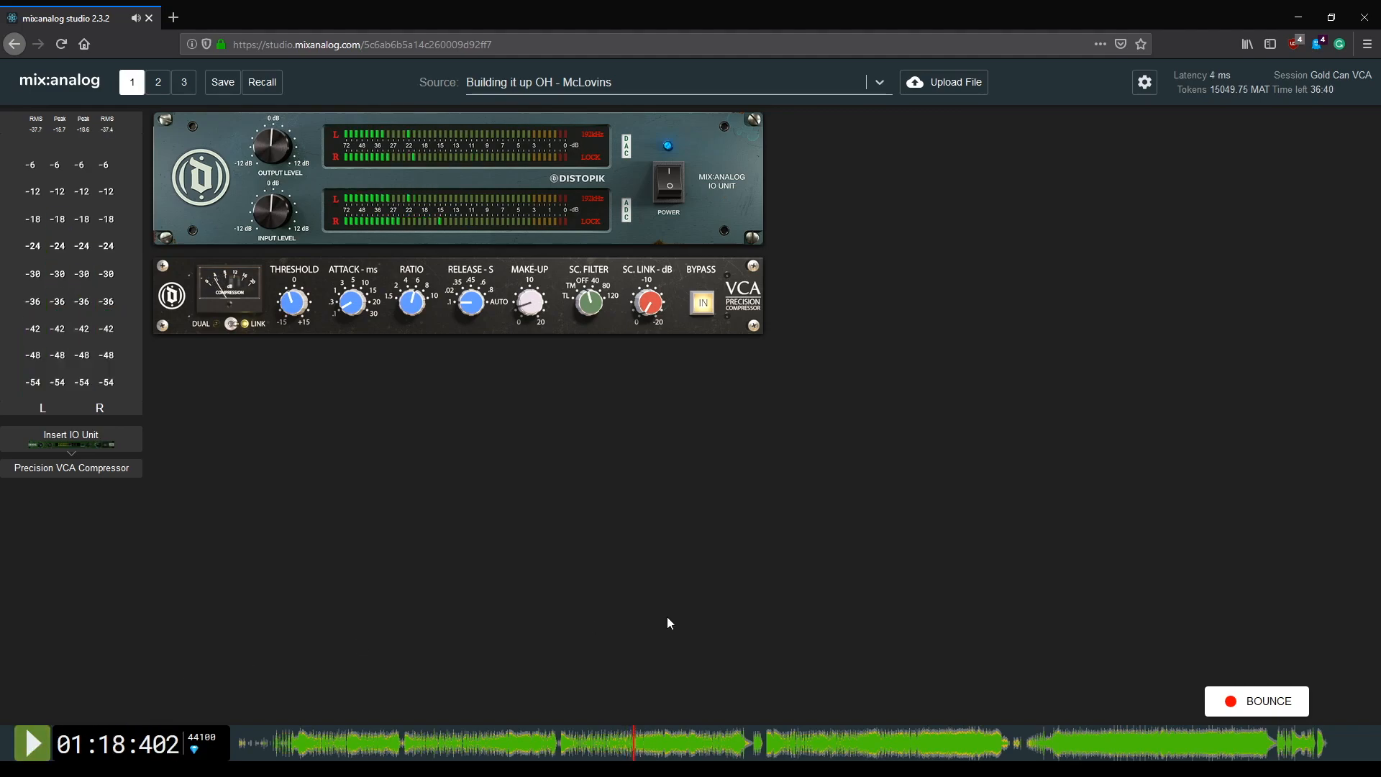
# Bounce the compressed overheads at 48000 and 24 bit with the title "Building it up OH - vca".
pyautogui.click(1257, 701)
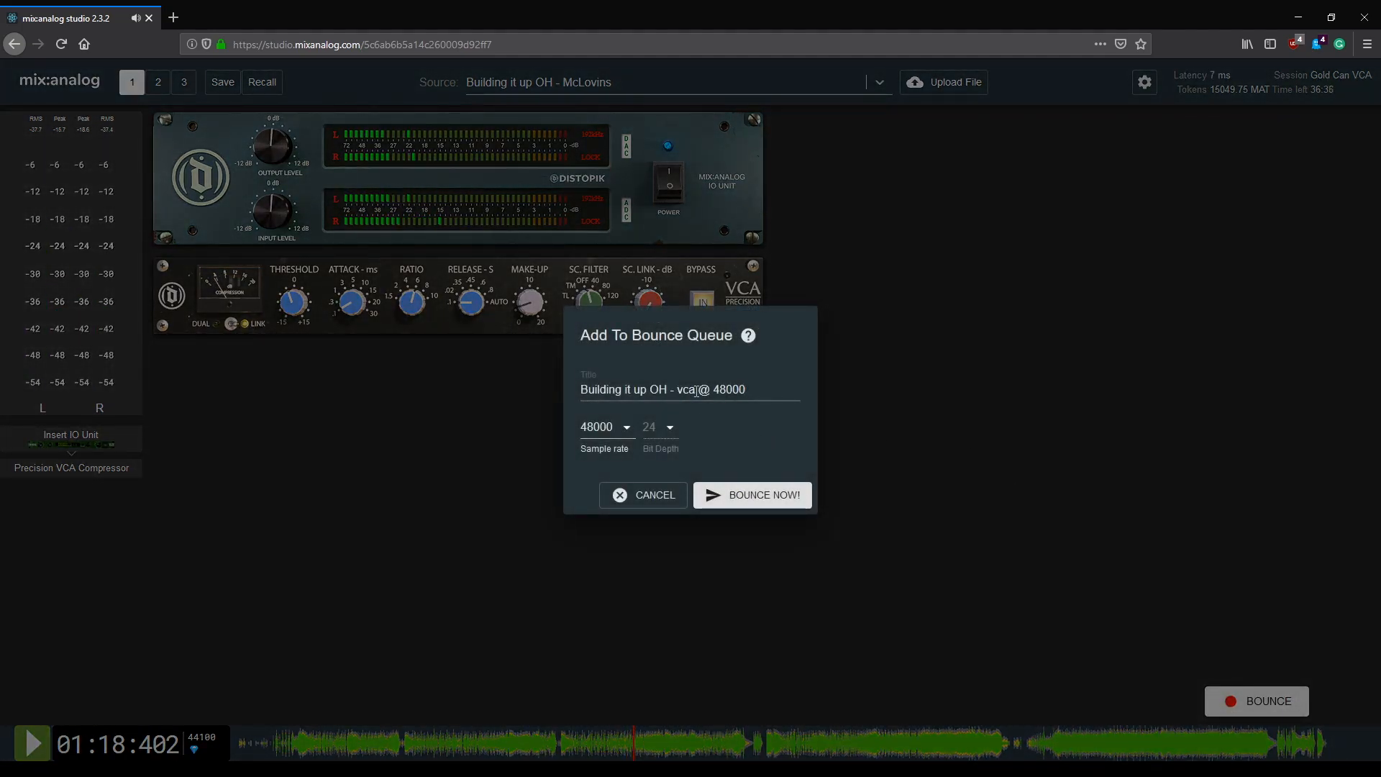
pyautogui.moveTo(696, 390); pyautogui.dragTo(798, 392)
pyautogui.press('BackSpace')
pyautogui.click(765, 495)
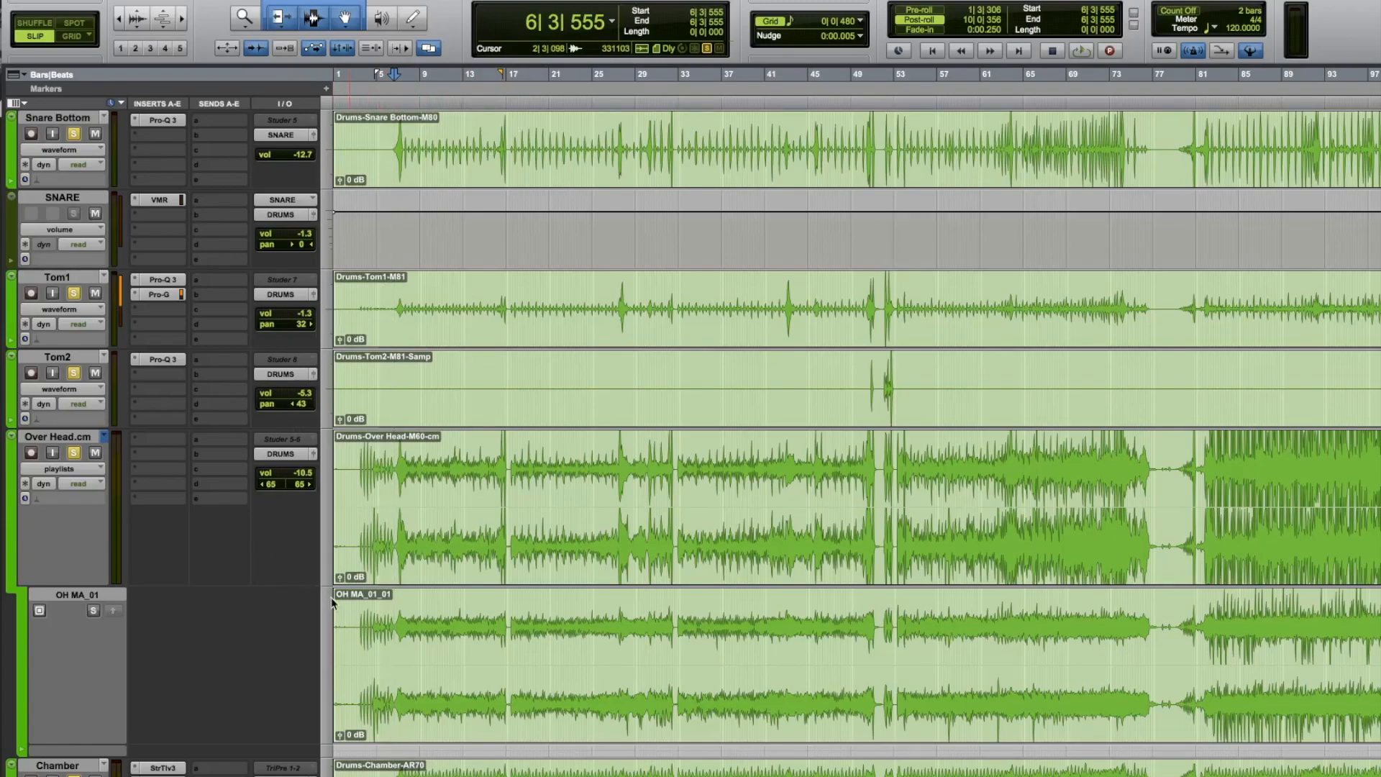
# In Pro Tools, compare the OH MA_01 playlist with the original overheads during playback, first with the drums soloed and again in the full mix.
pyautogui.press('space')
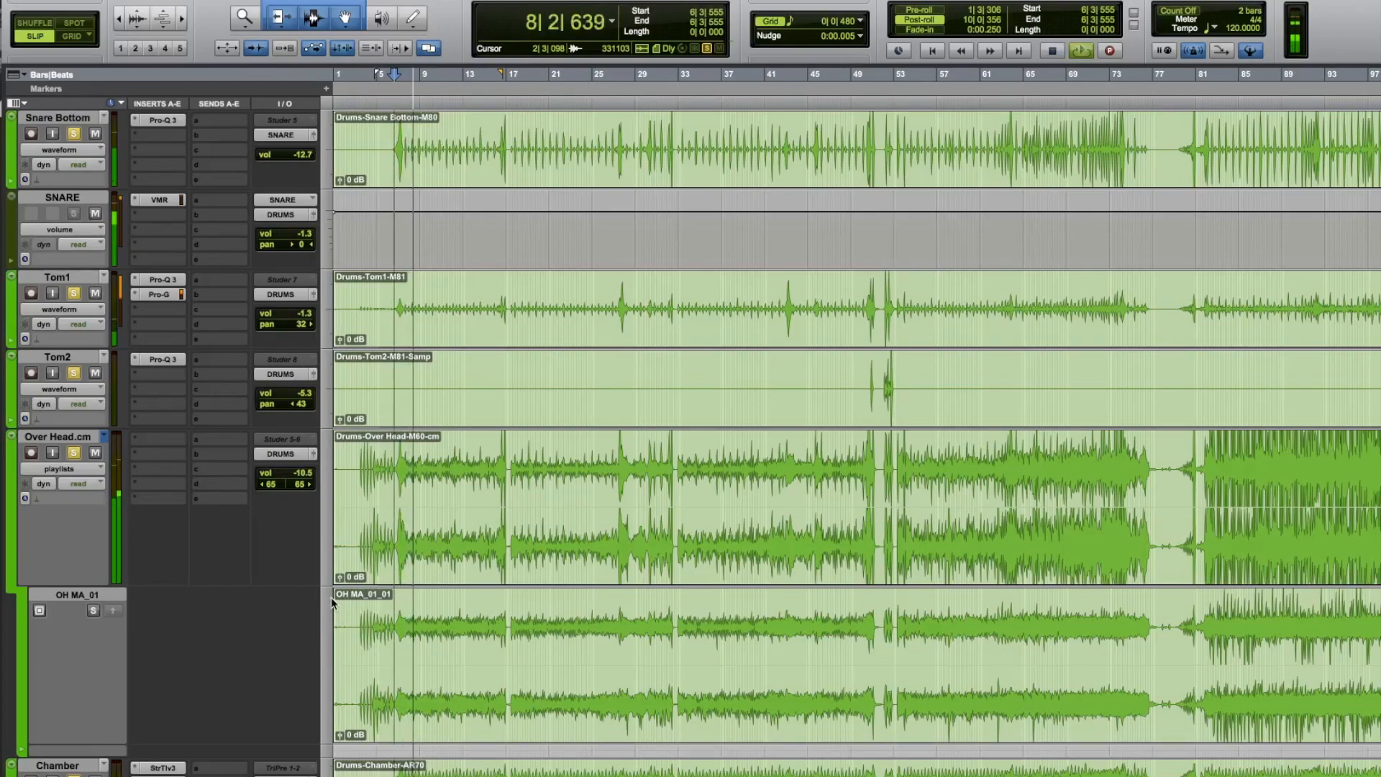
pyautogui.click(93, 611)
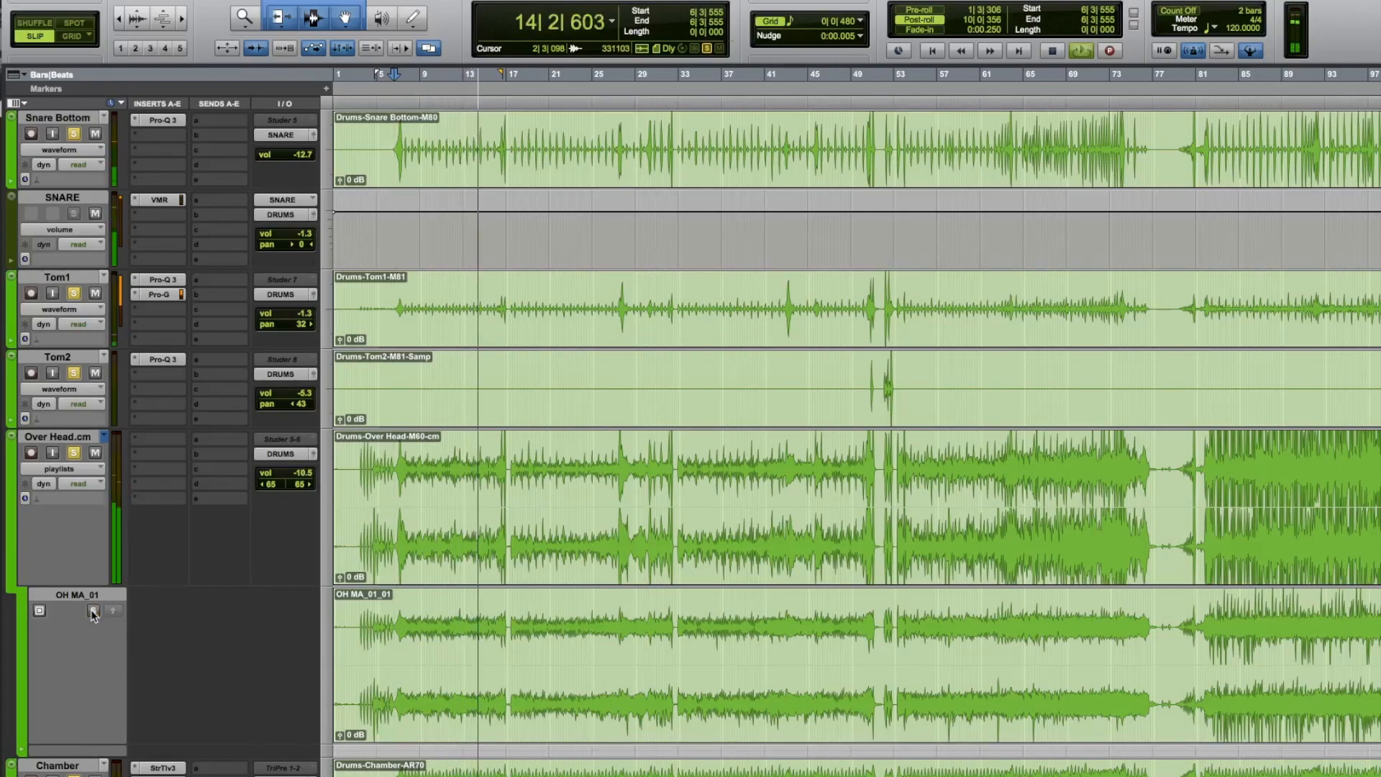
pyautogui.click(93, 611)
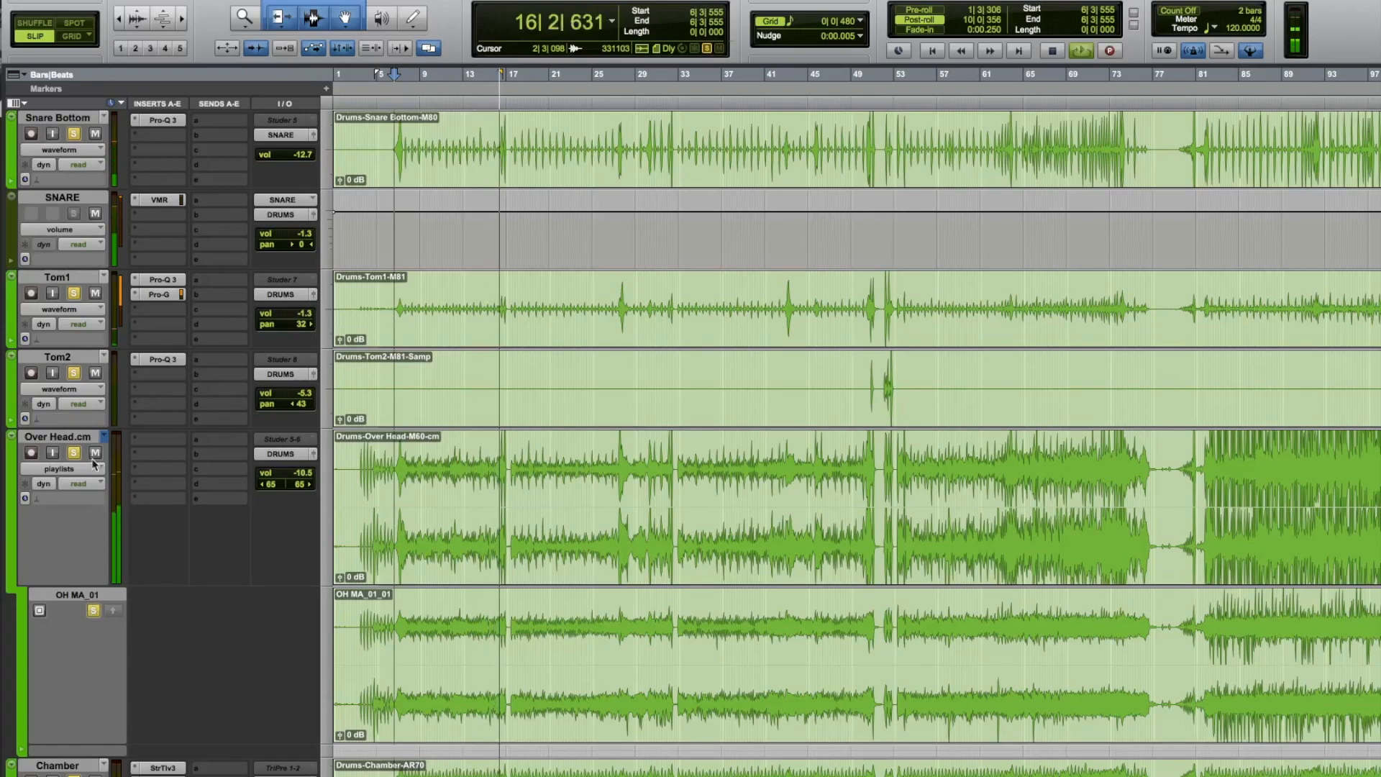
pyautogui.click(72, 454)
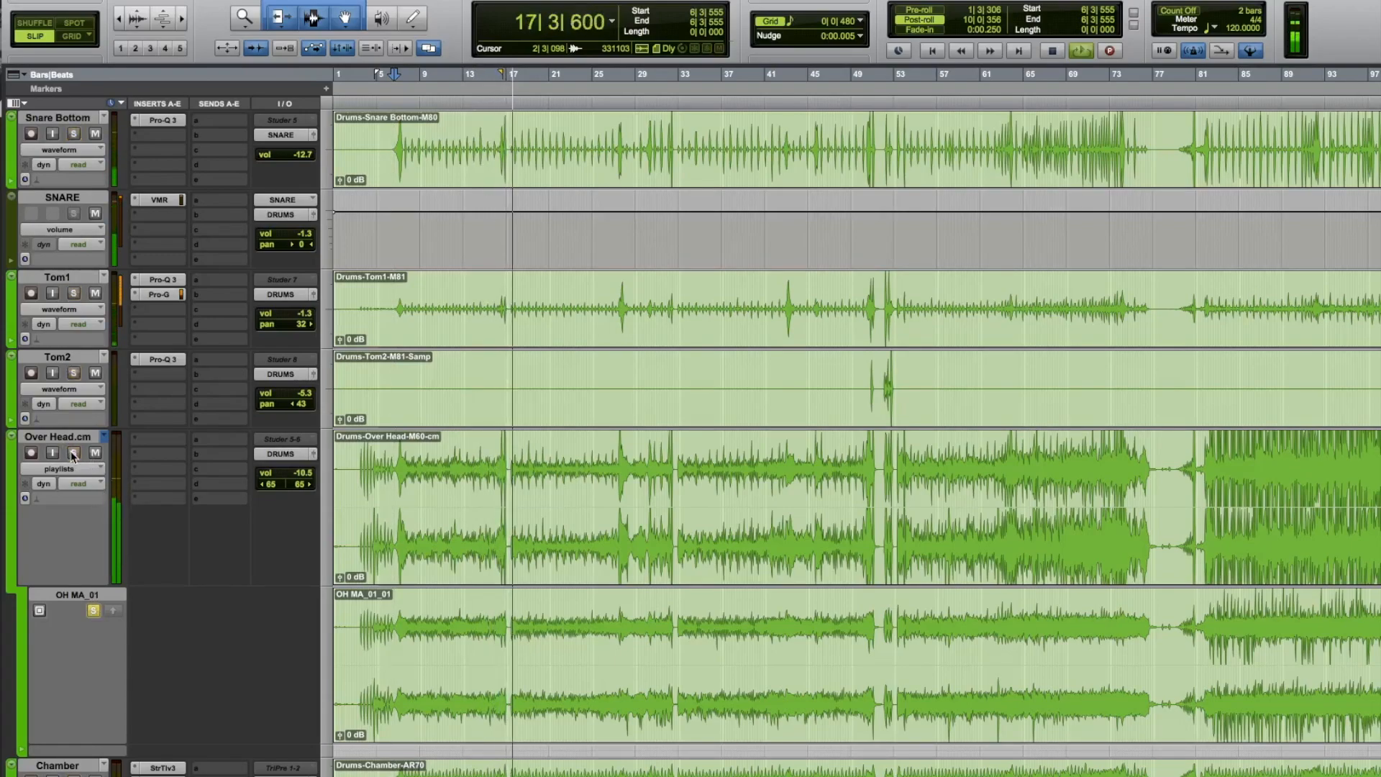
pyautogui.click(93, 612)
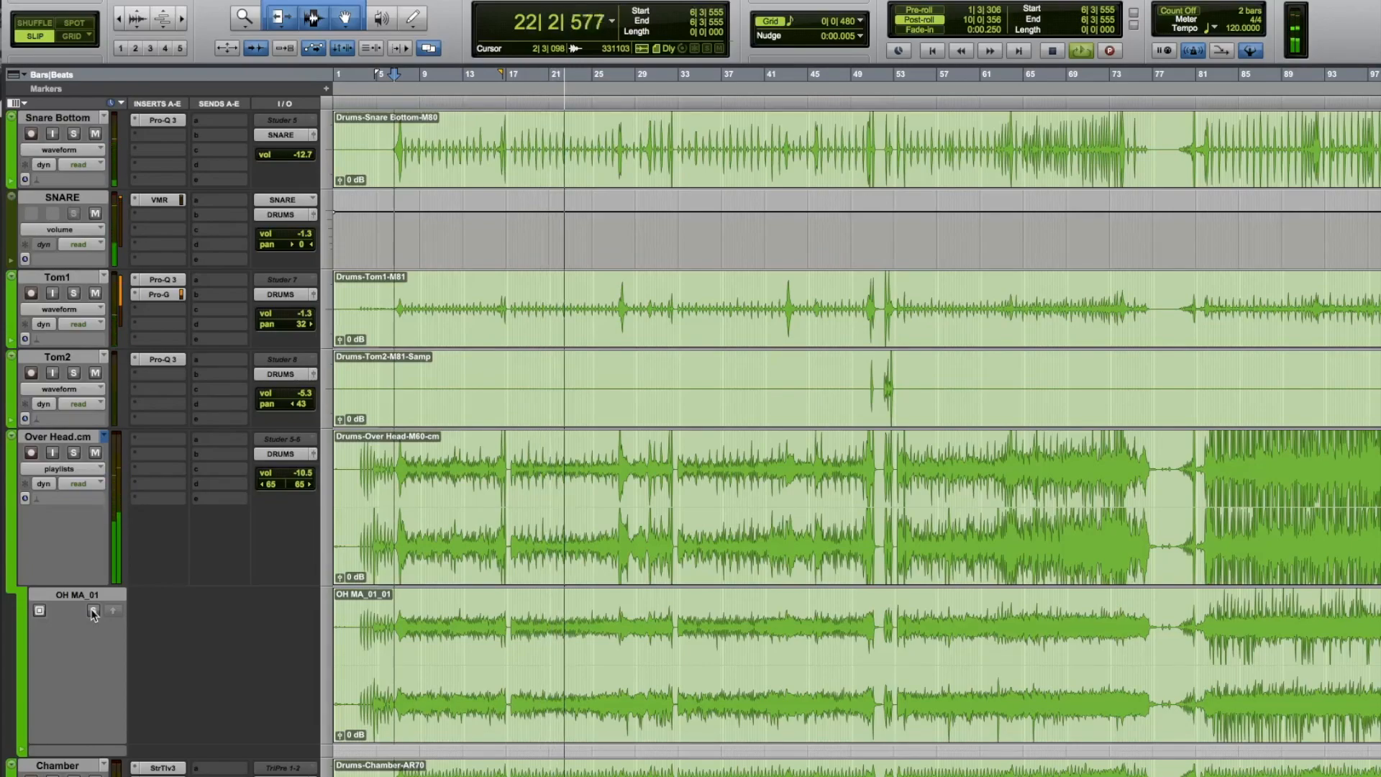
pyautogui.click(93, 611)
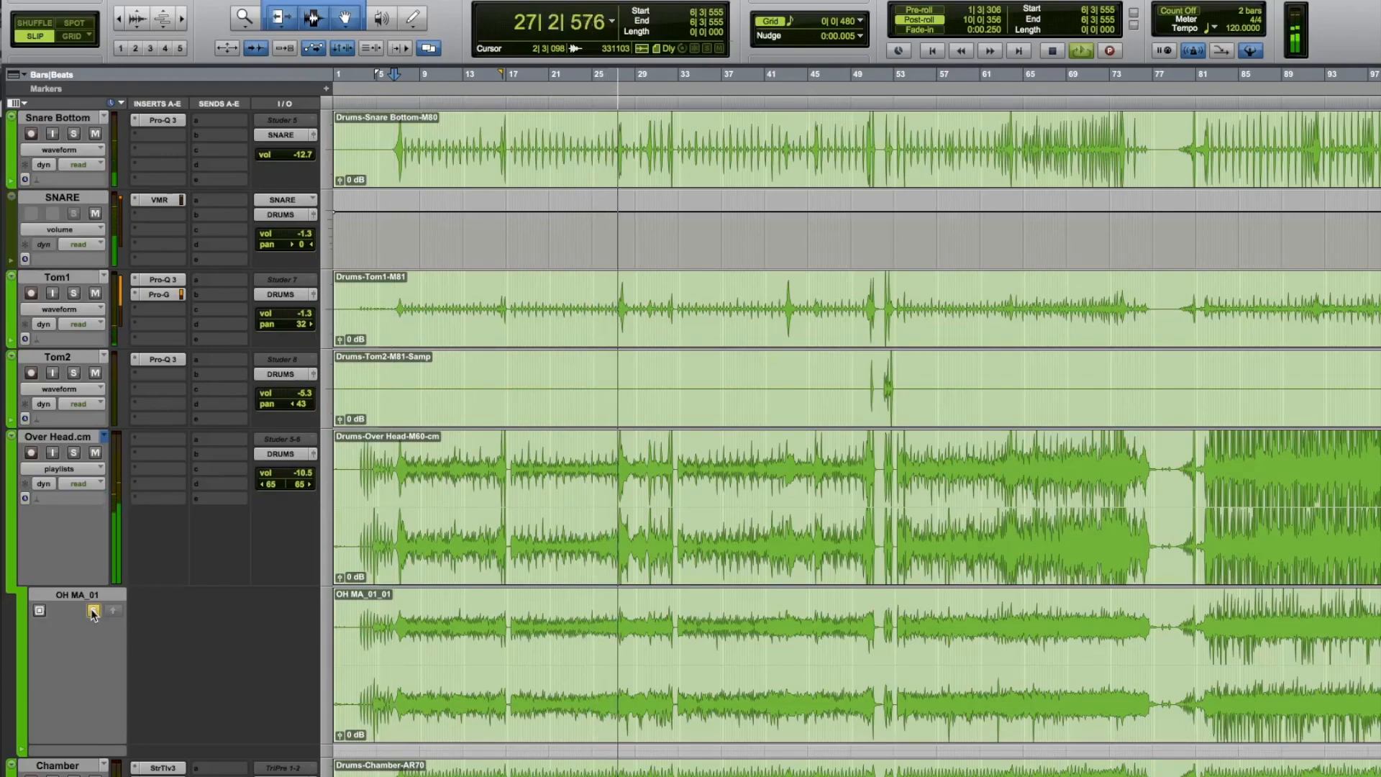
pyautogui.press('space')
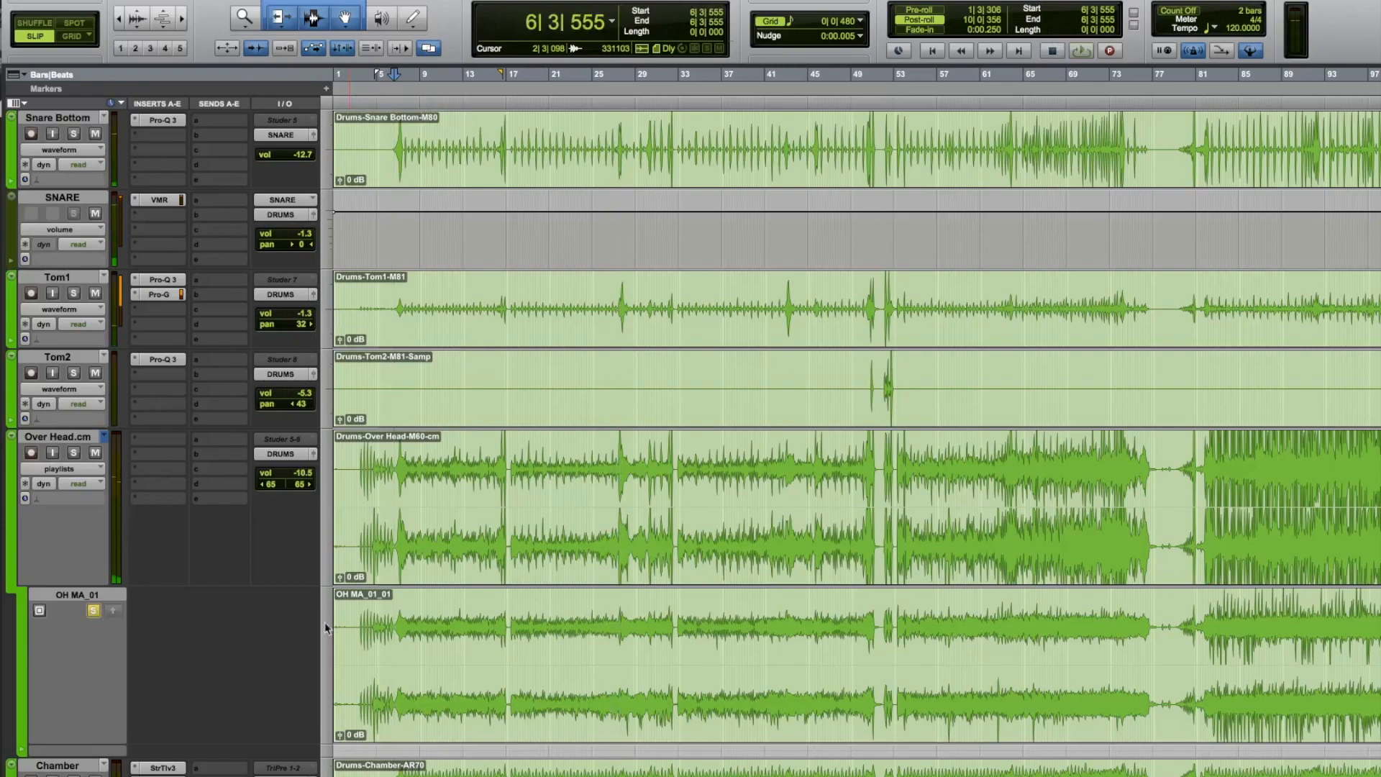
# Select the overheads from the song start to about bar 51 and bounce offline as an interleaved 24 Bit, 48 kHz WAV named "McLovins - Bulding it up MIX_1".
pyautogui.moveTo(882, 468); pyautogui.dragTo(313, 444)
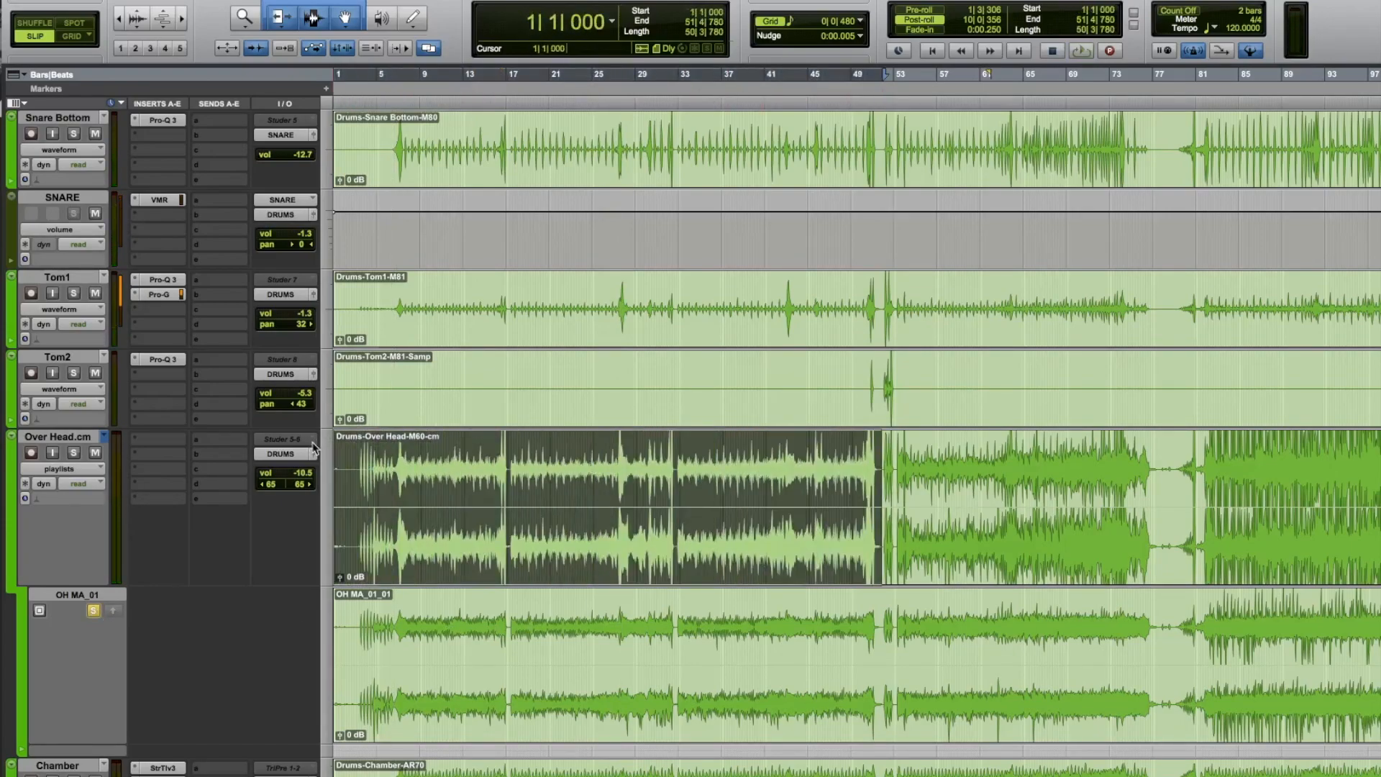
pyautogui.press('super+alt+b')
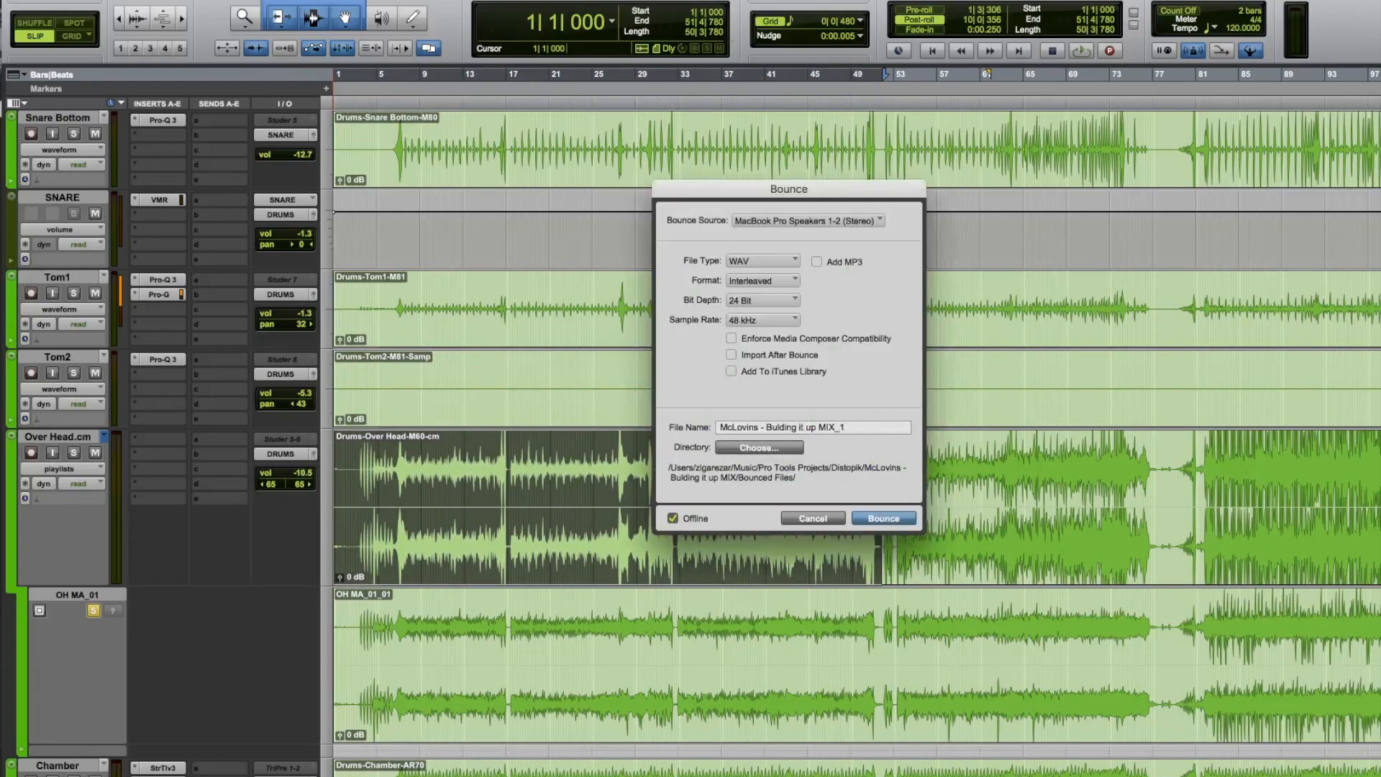
pyautogui.press('Return')
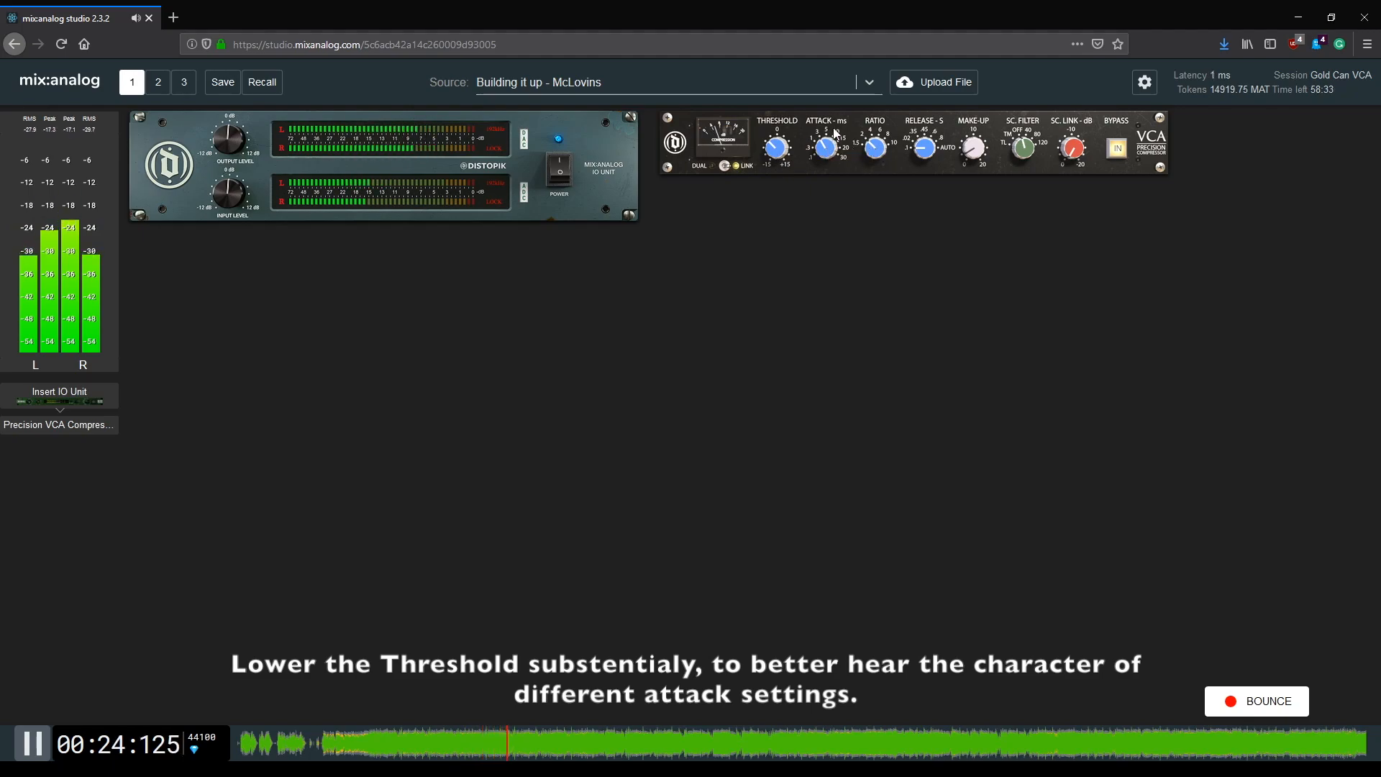
# In mix:analog, adjust the VCA compressor's attack on the Building it up mix and compare it with the raw mix by switching the IO unit off and on.
pyautogui.moveTo(831, 152); pyautogui.dragTo(831, 159)
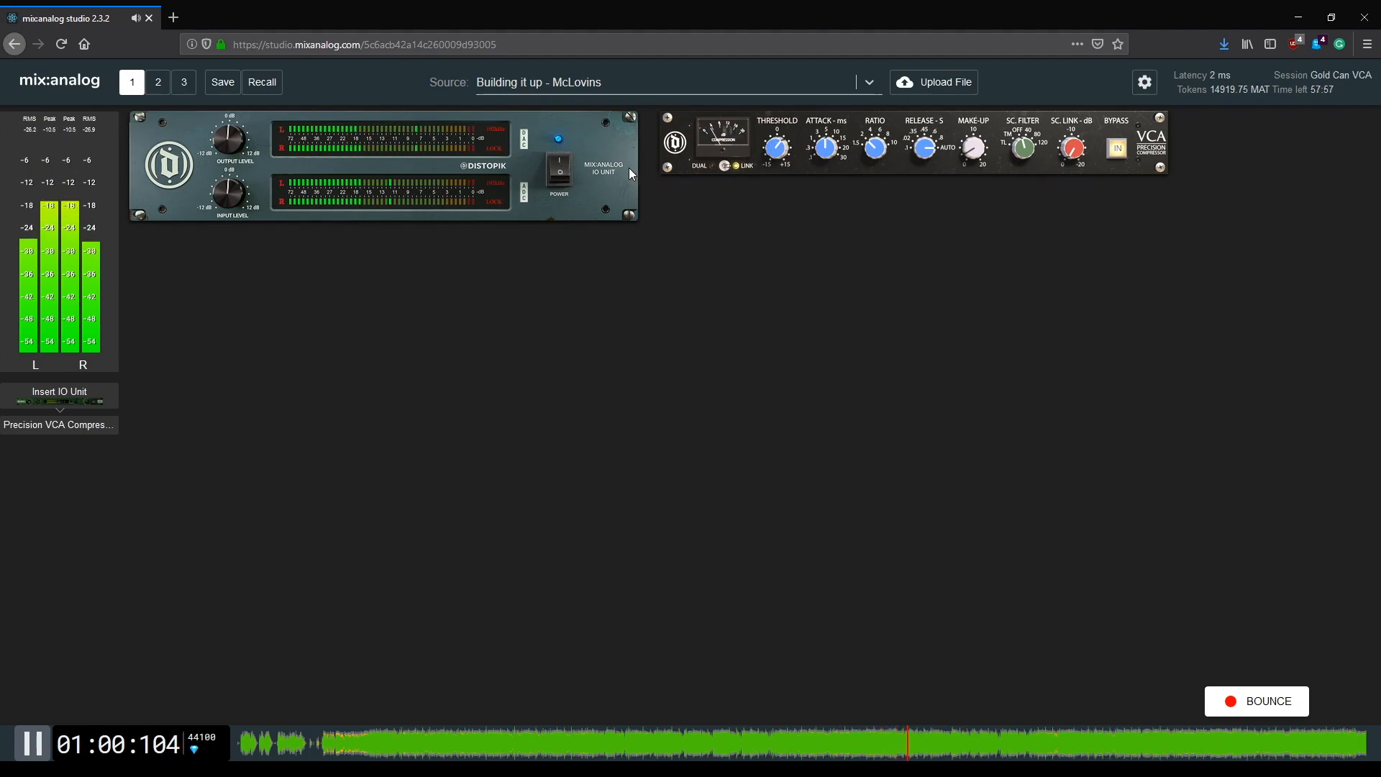
pyautogui.click(558, 167)
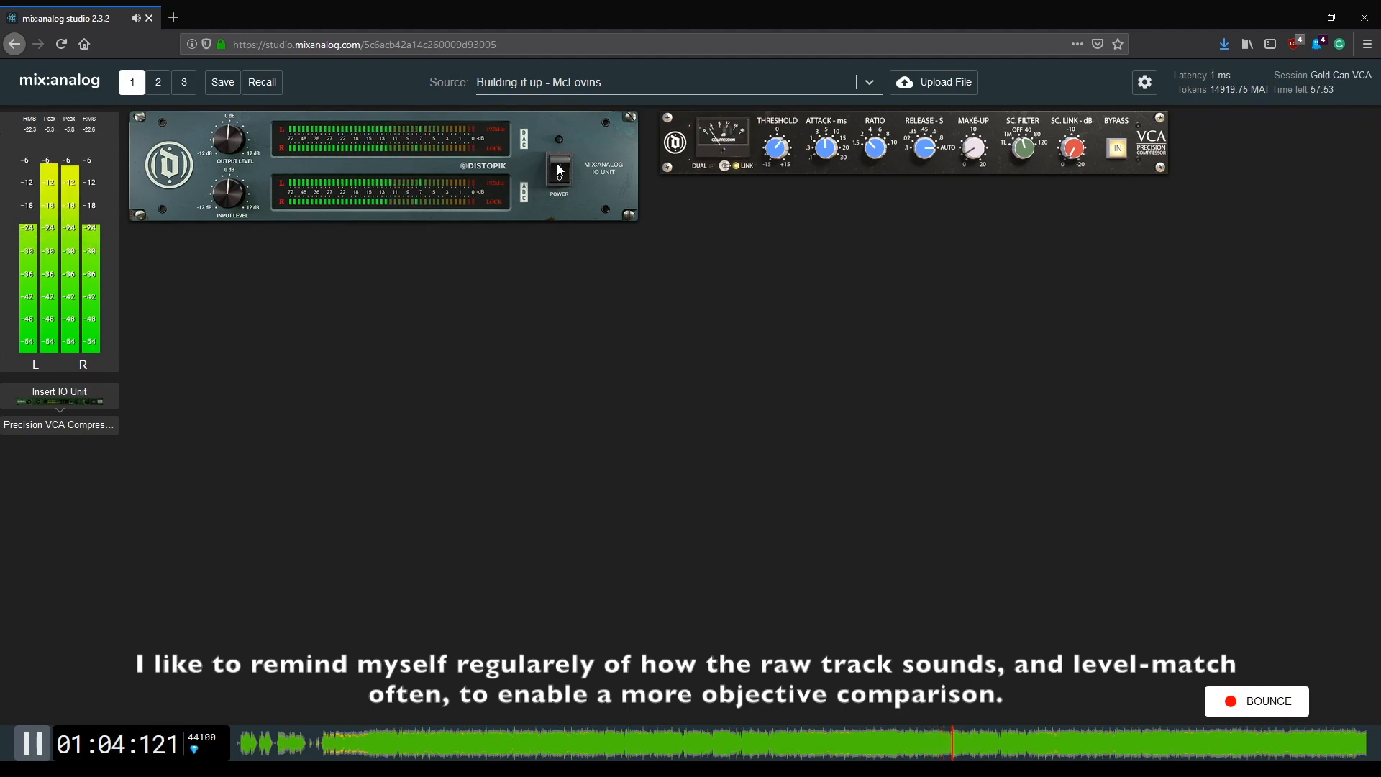
pyautogui.click(559, 167)
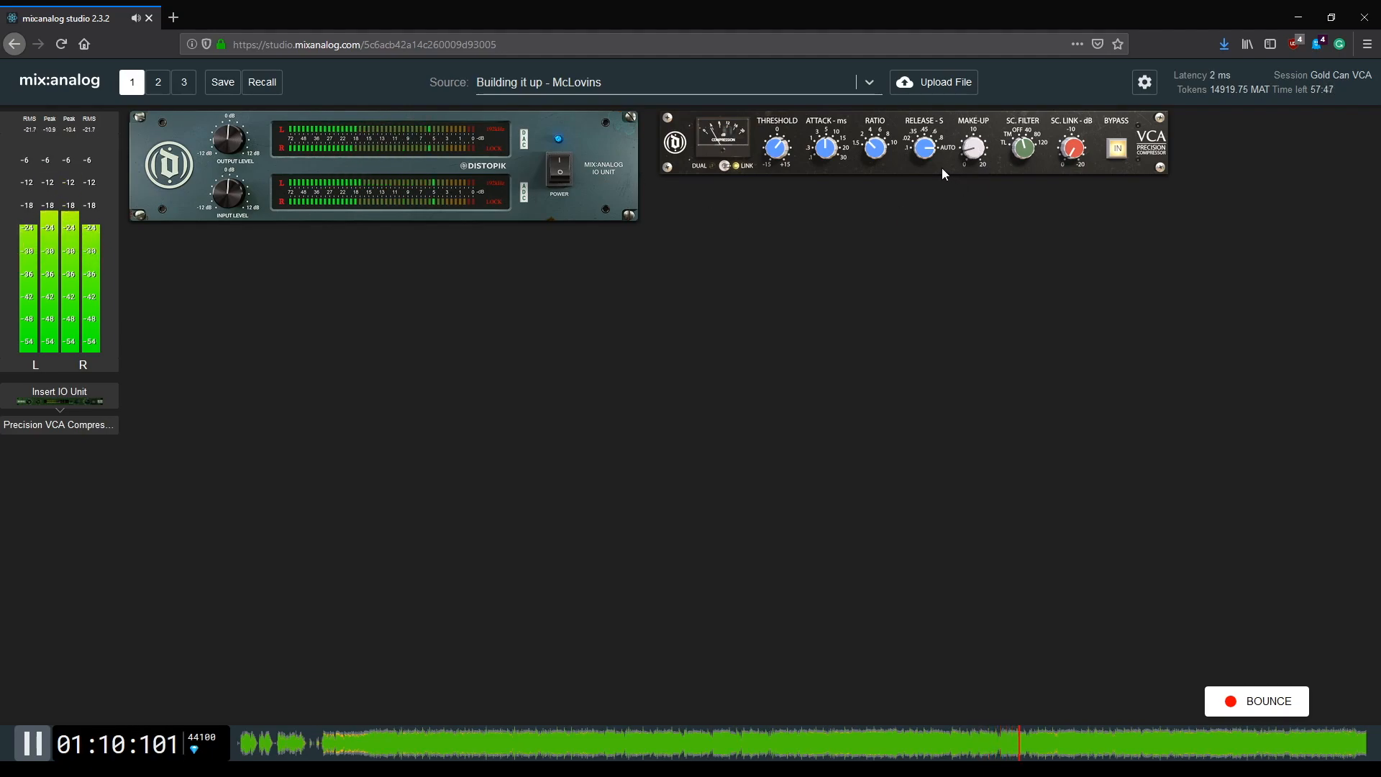
pyautogui.click(560, 171)
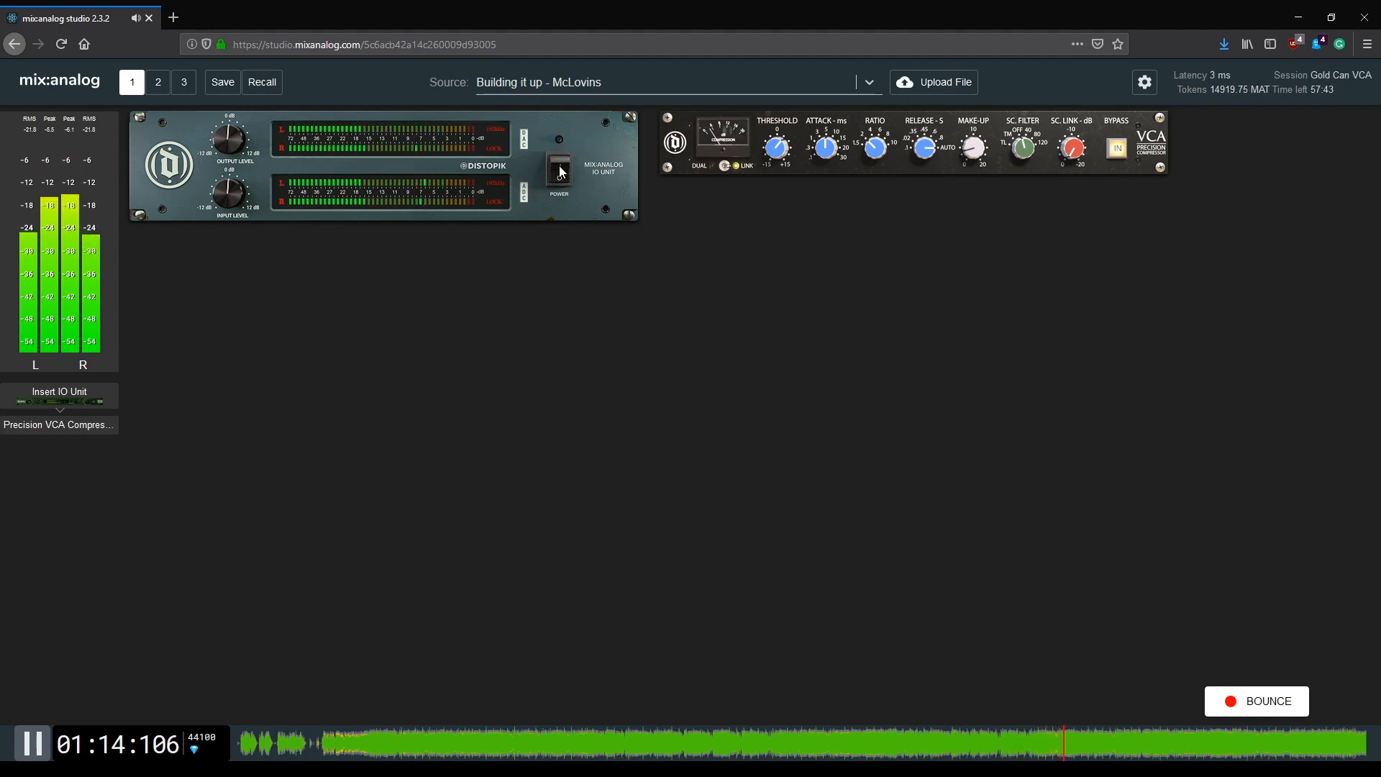
pyautogui.click(560, 171)
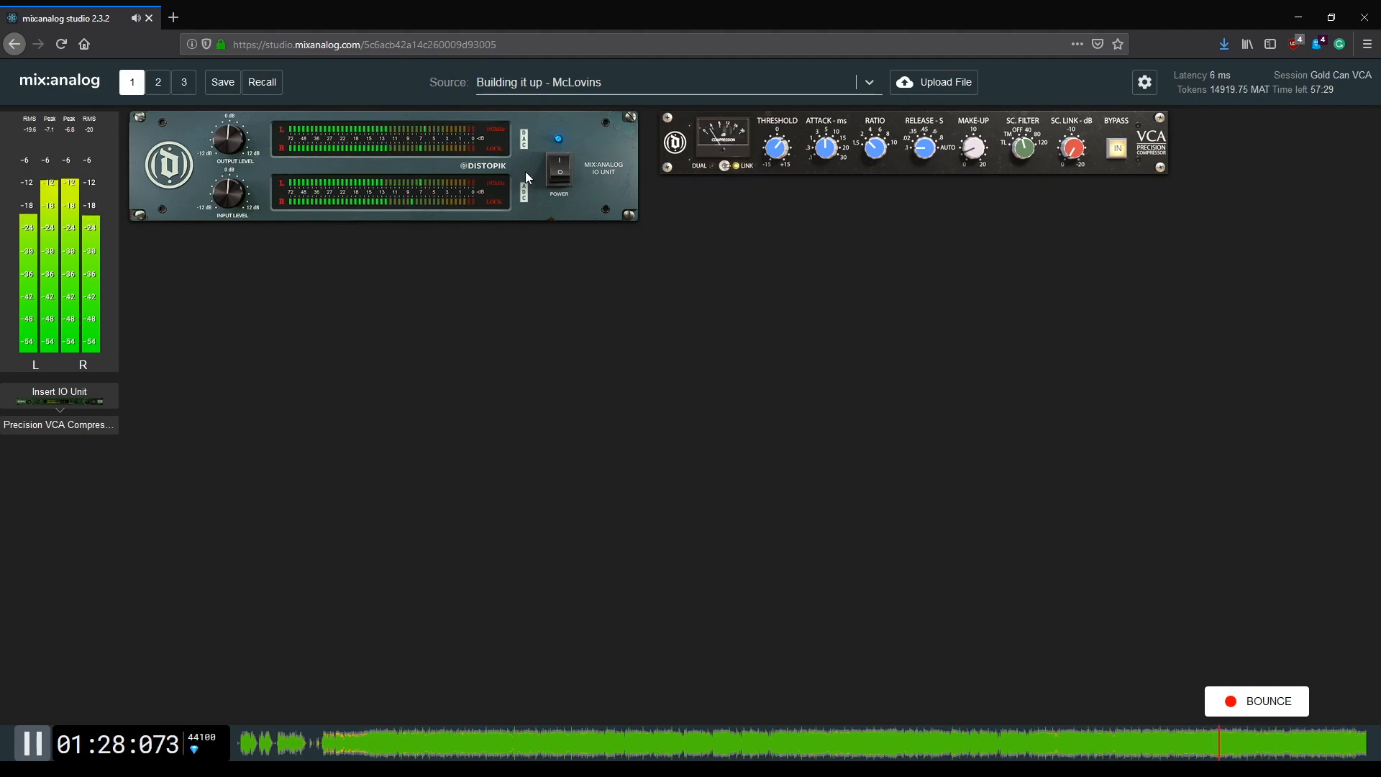
pyautogui.click(565, 175)
pyautogui.click(565, 170)
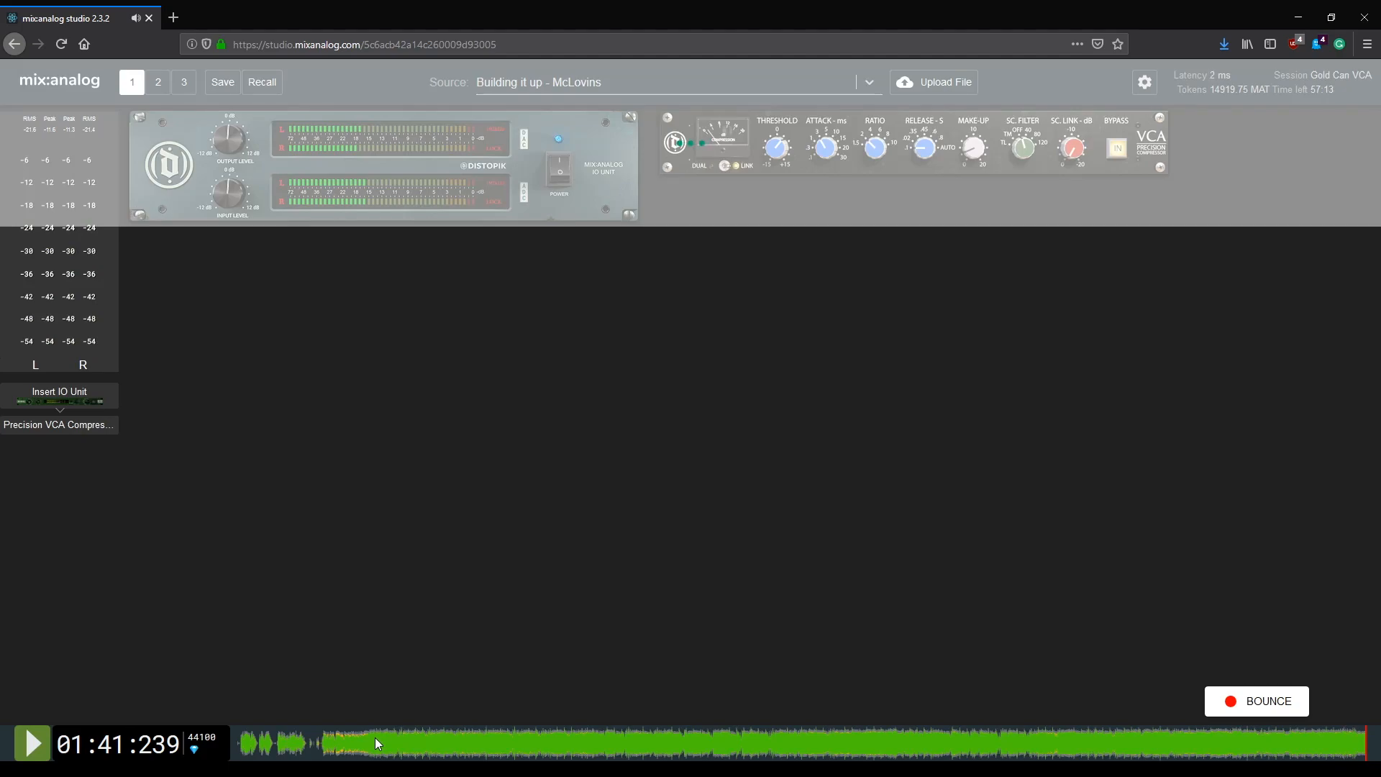
# Restart playback near the full section's start, raise the VCA compressor's ratio, and compare with the IO unit switched off and on.
pyautogui.click(374, 736)
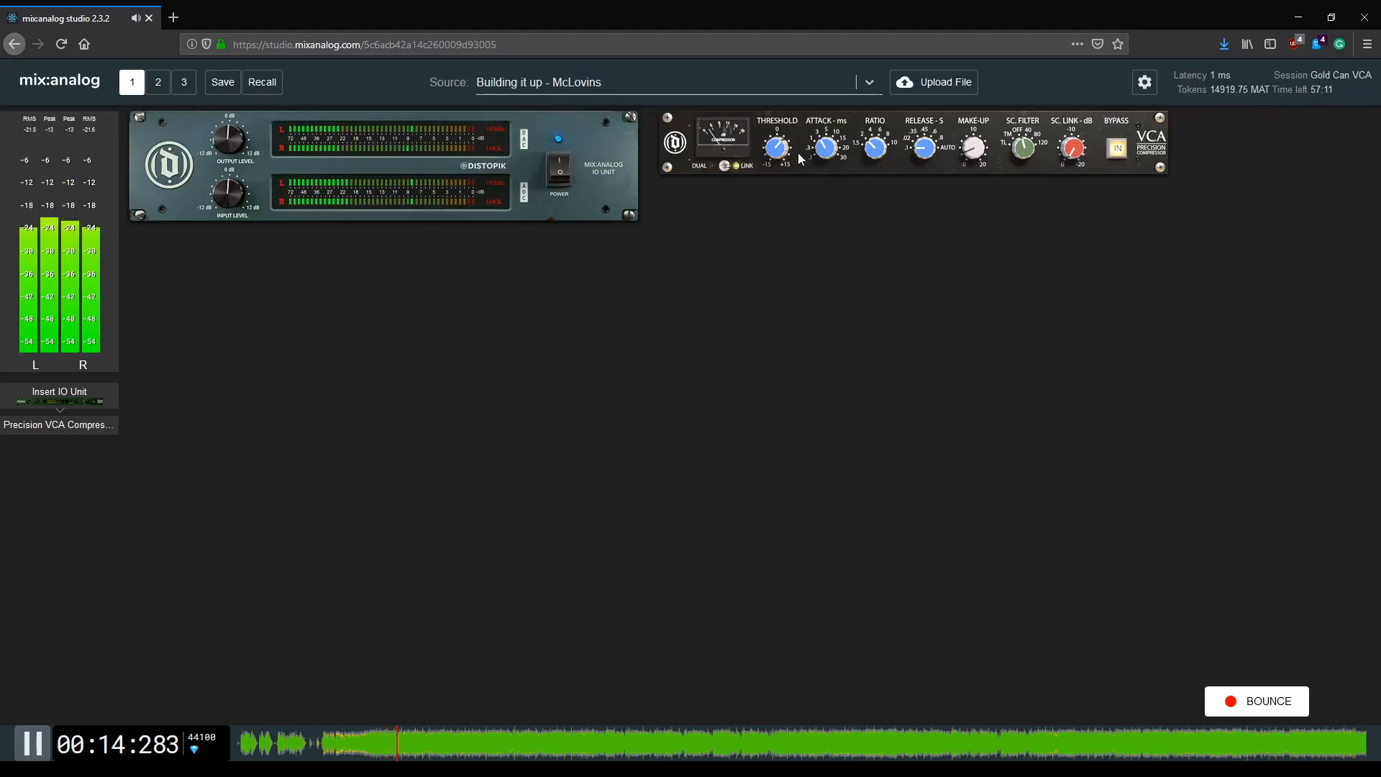
pyautogui.click(563, 171)
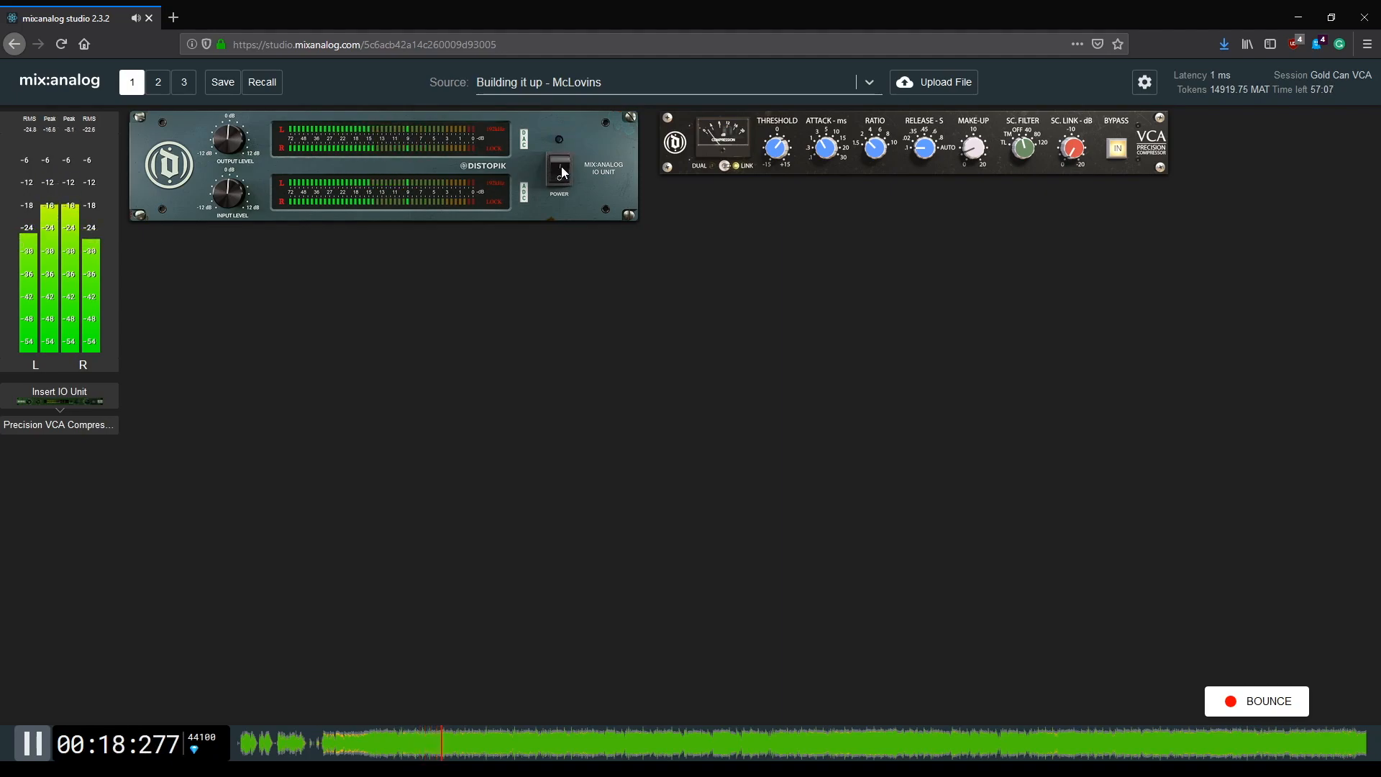
pyautogui.click(563, 171)
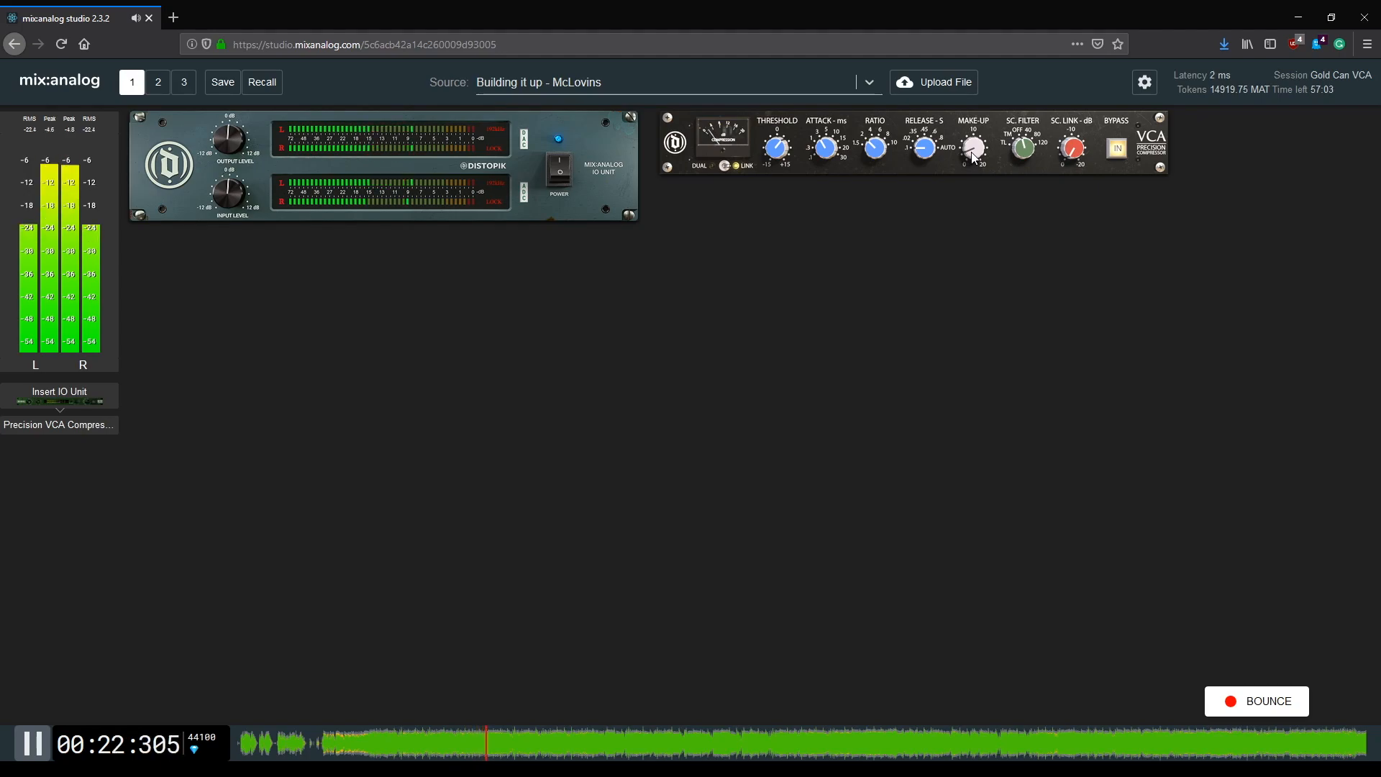
pyautogui.moveTo(876, 147); pyautogui.dragTo(881, 132)
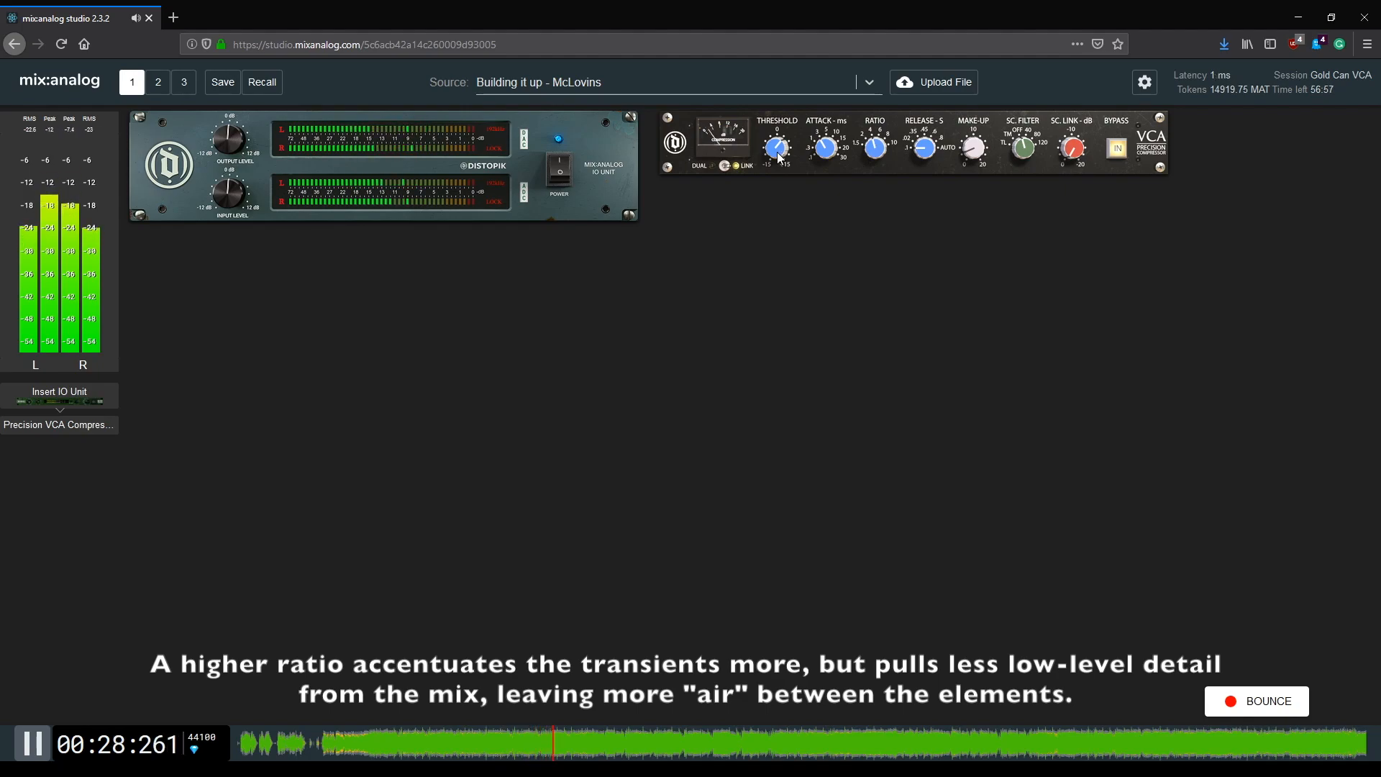
pyautogui.click(559, 166)
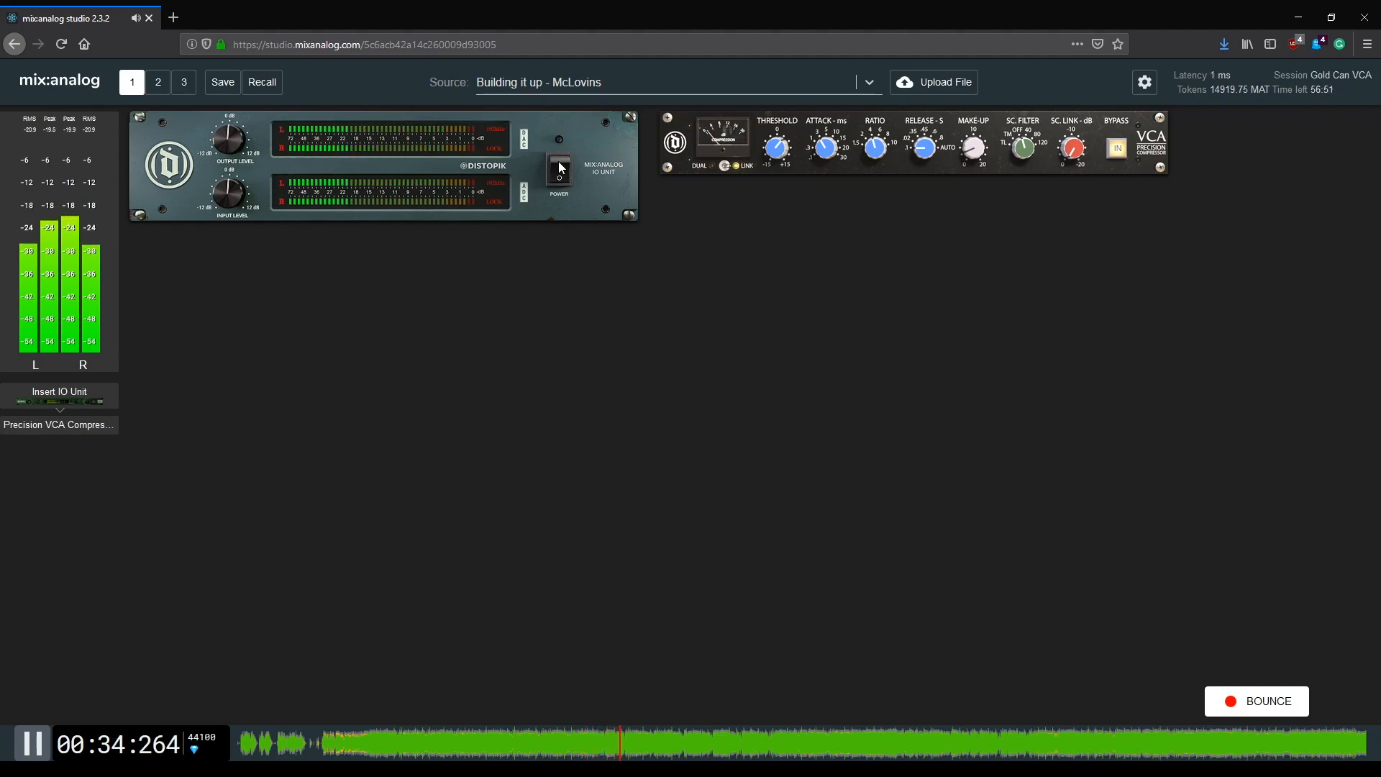
pyautogui.click(559, 166)
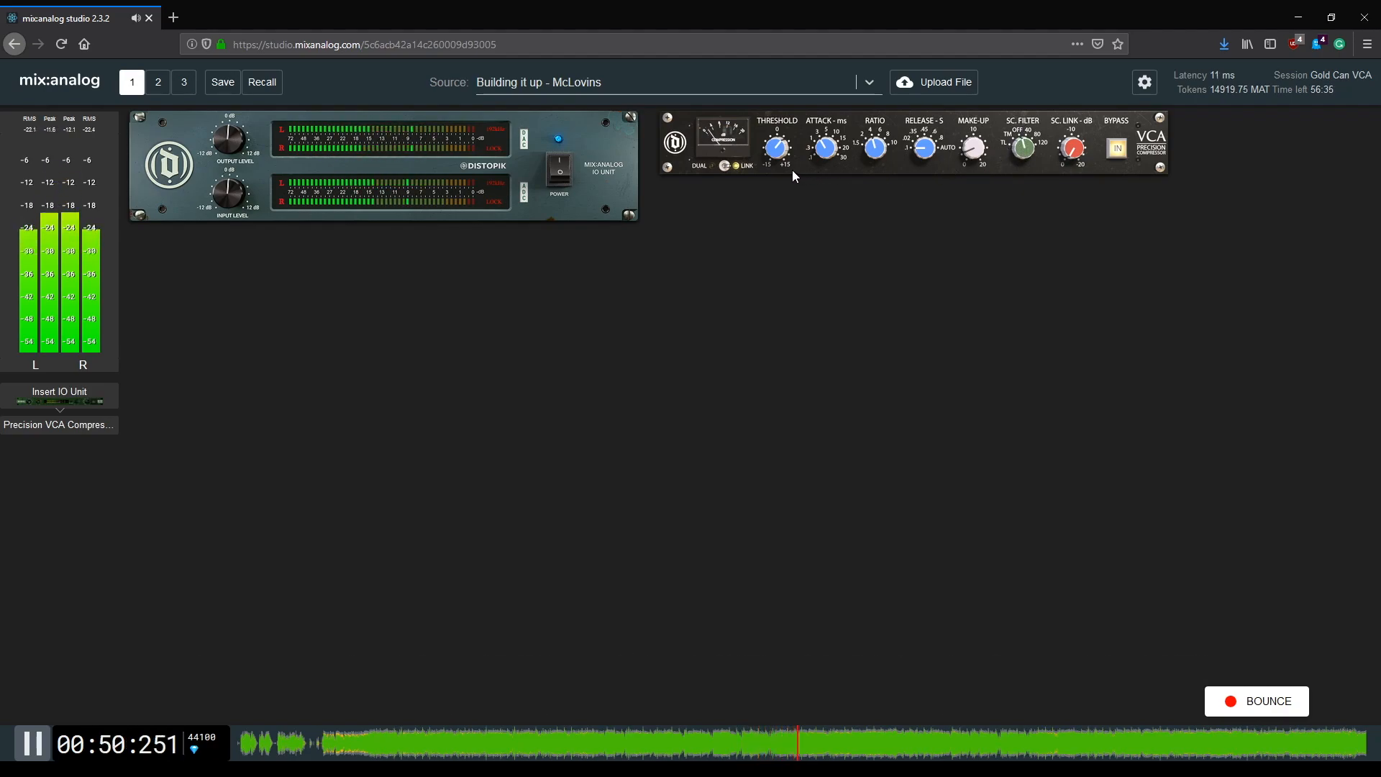
# Check the compressed Building it up mix against the raw one through its remaining sections using the IO unit's power, and stop playback.
pyautogui.click(561, 171)
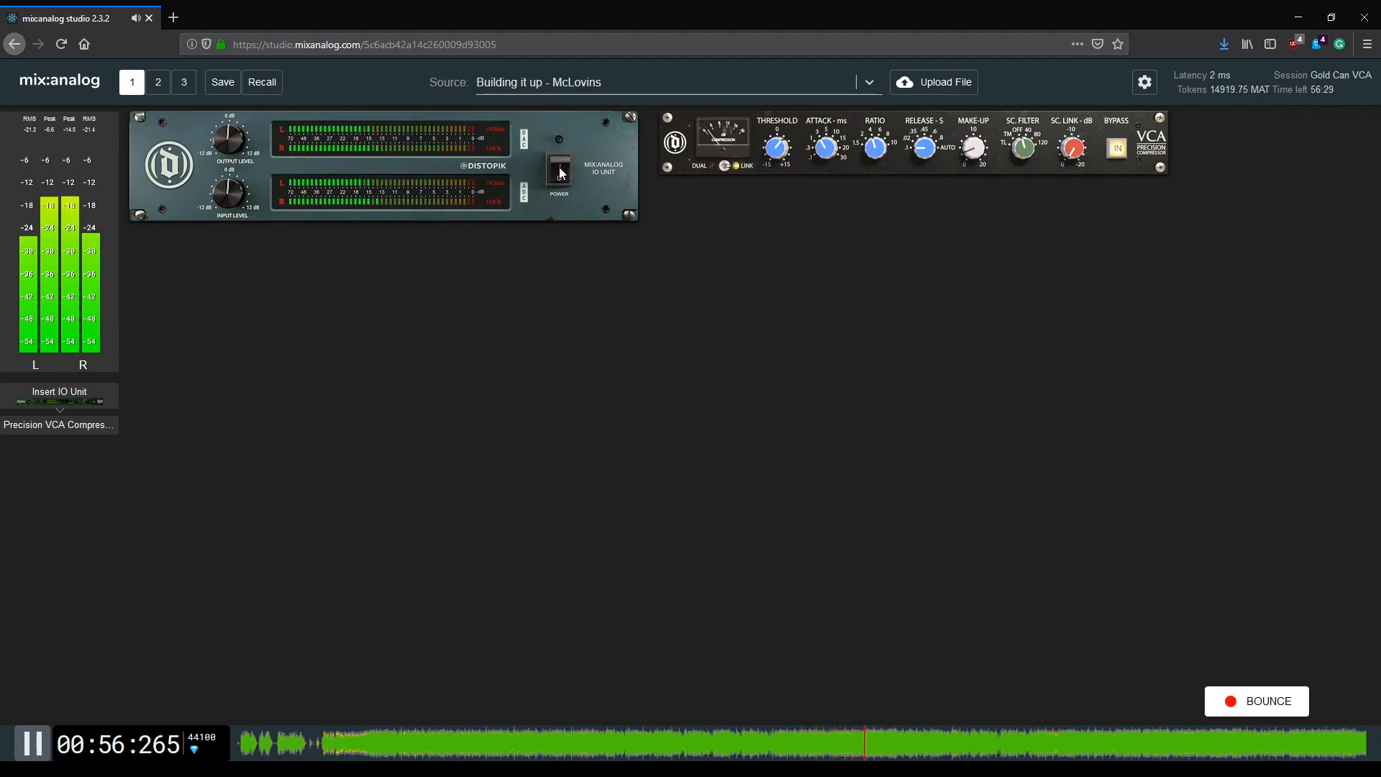
pyautogui.click(560, 171)
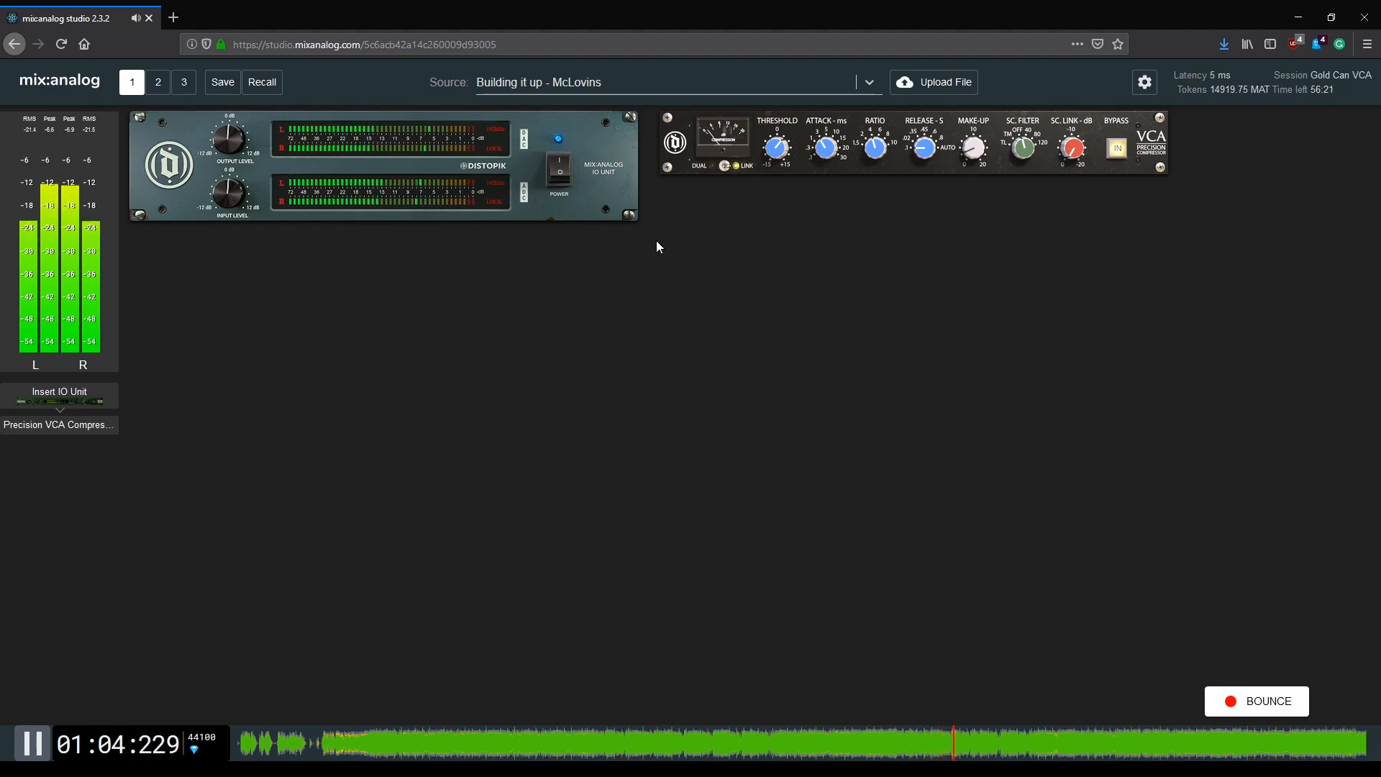
pyautogui.click(565, 172)
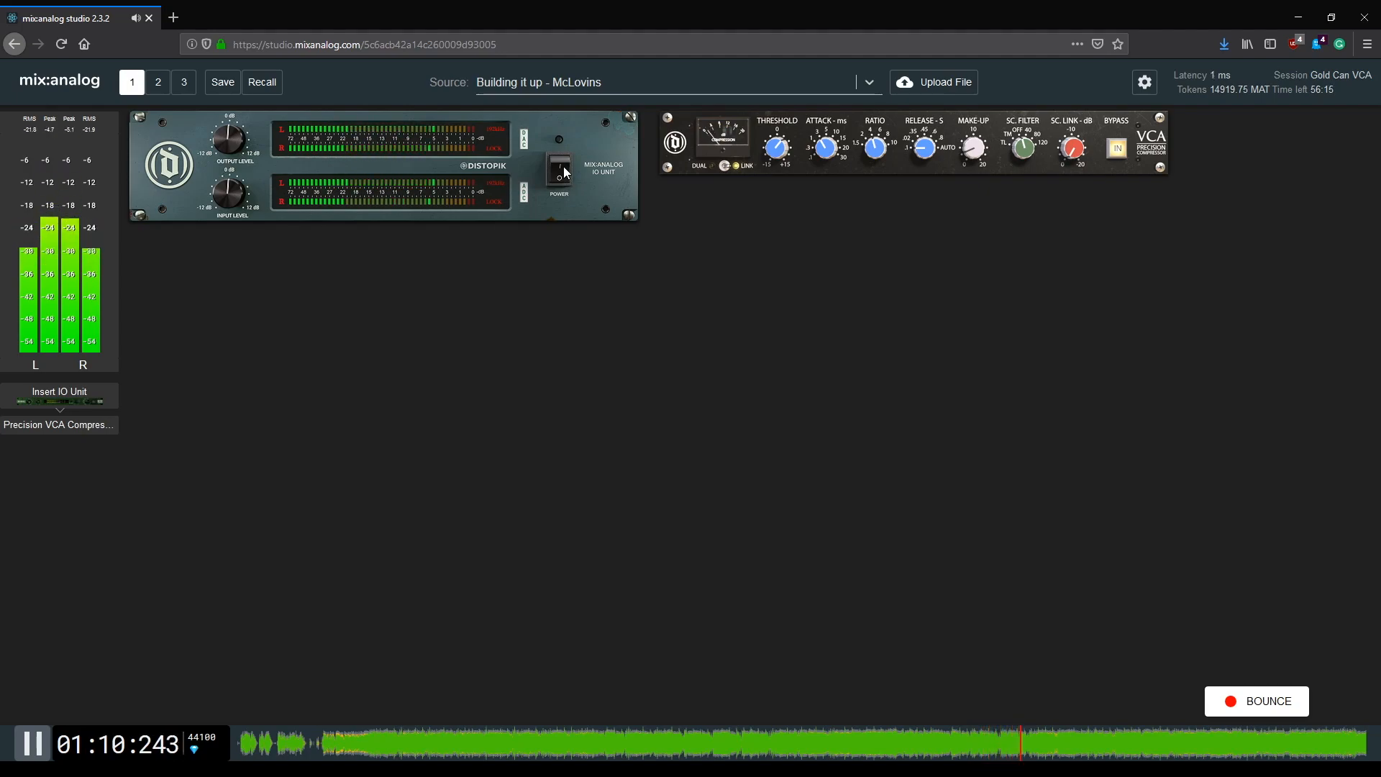
pyautogui.click(563, 169)
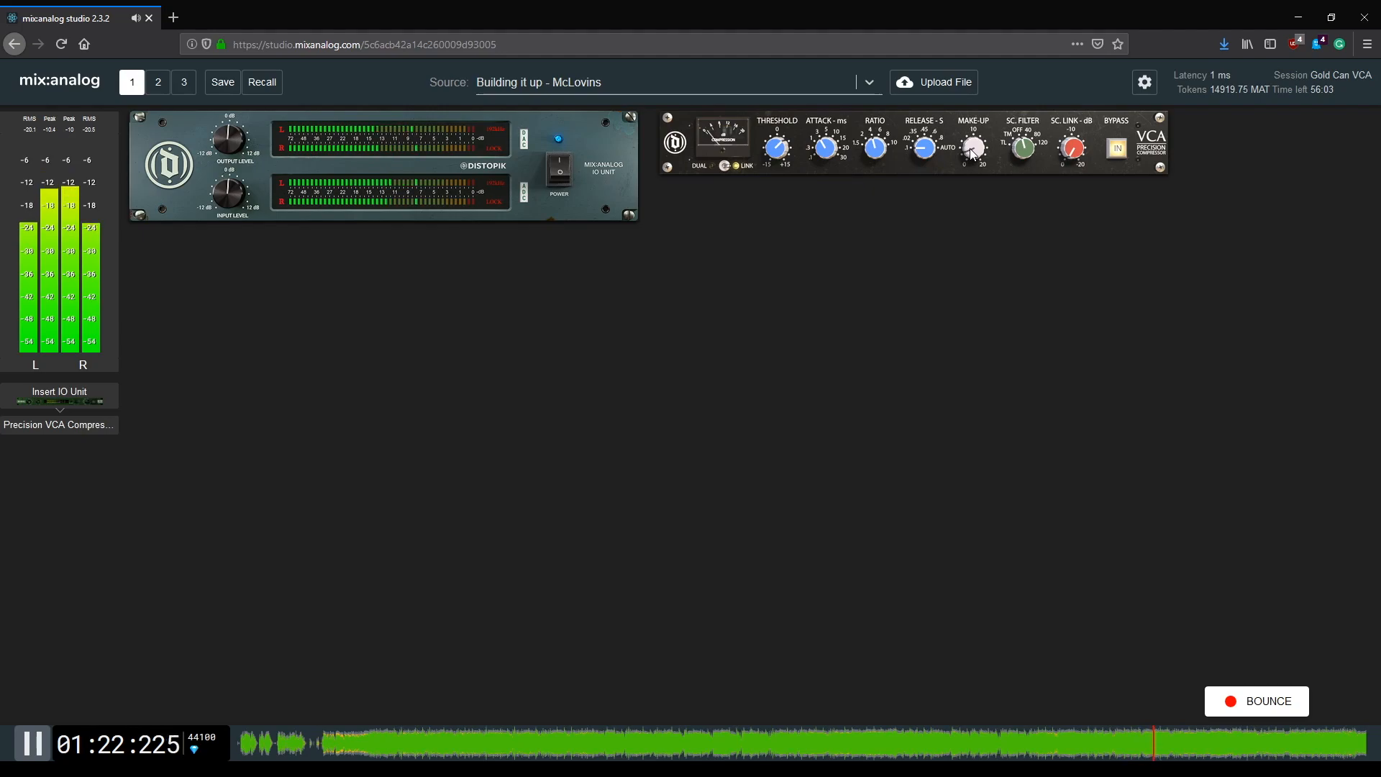
pyautogui.click(561, 171)
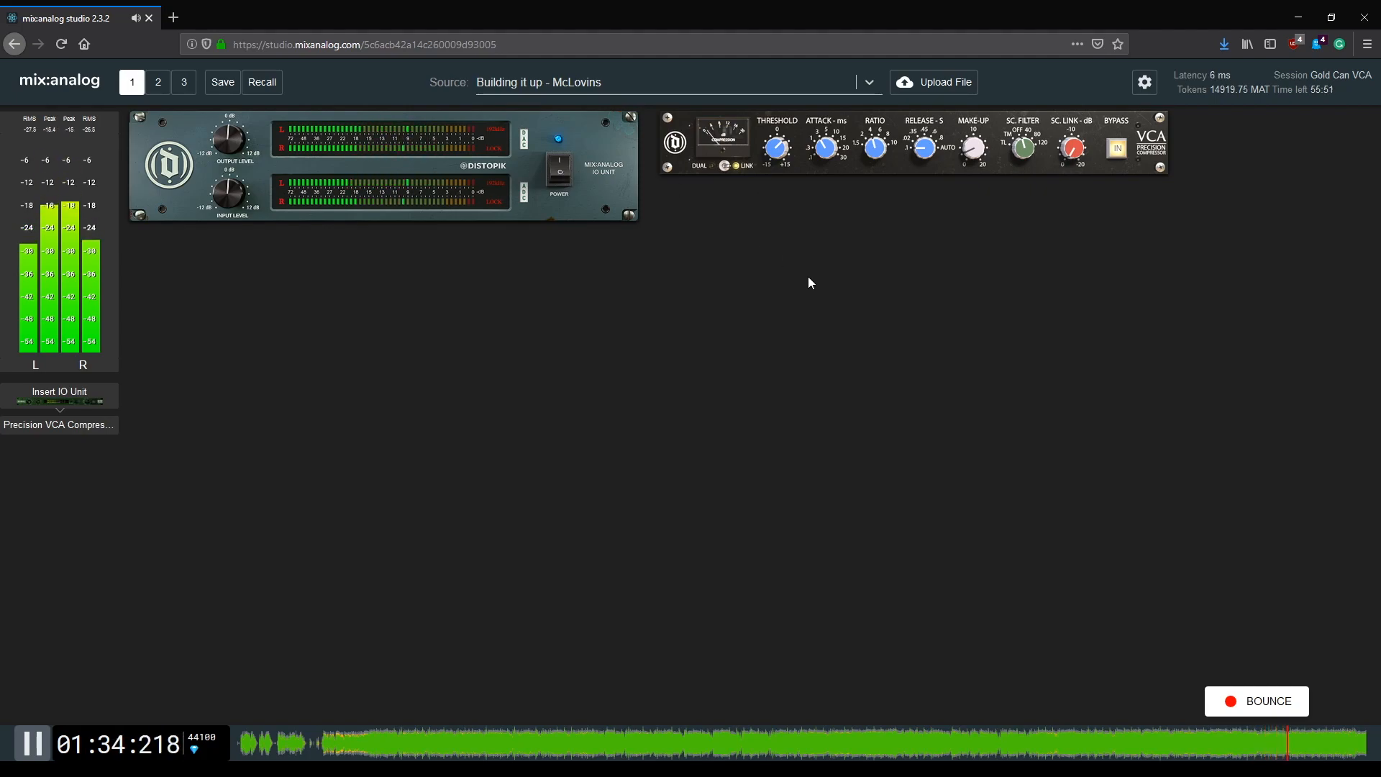
pyautogui.press('space')
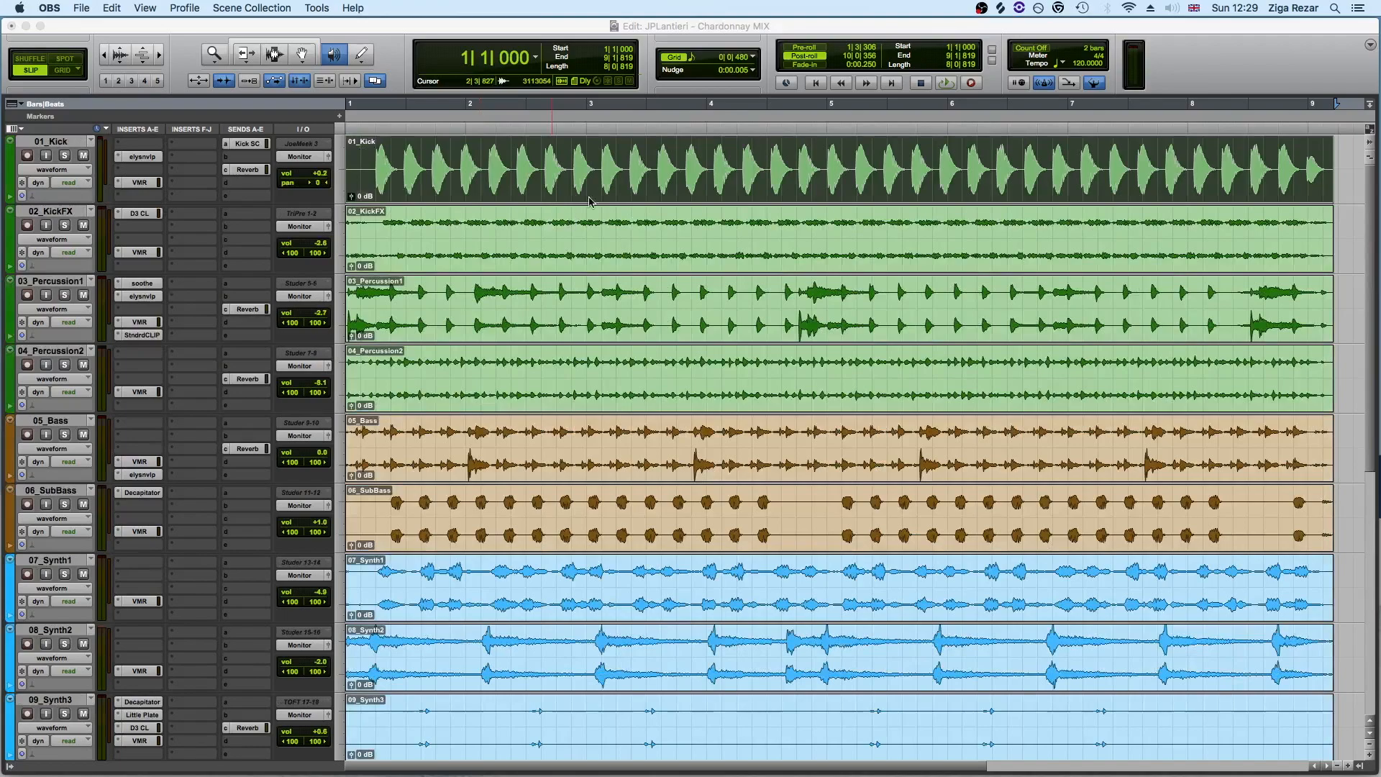
# In the Pro Tools Chardonnay MIX session, view the mixer and inspect Decapitator on 06_SubBass and 09_Synth3 and EchoBoy Jr on 13_Vox.
pyautogui.click(727, 29)
pyautogui.press('super+equal')
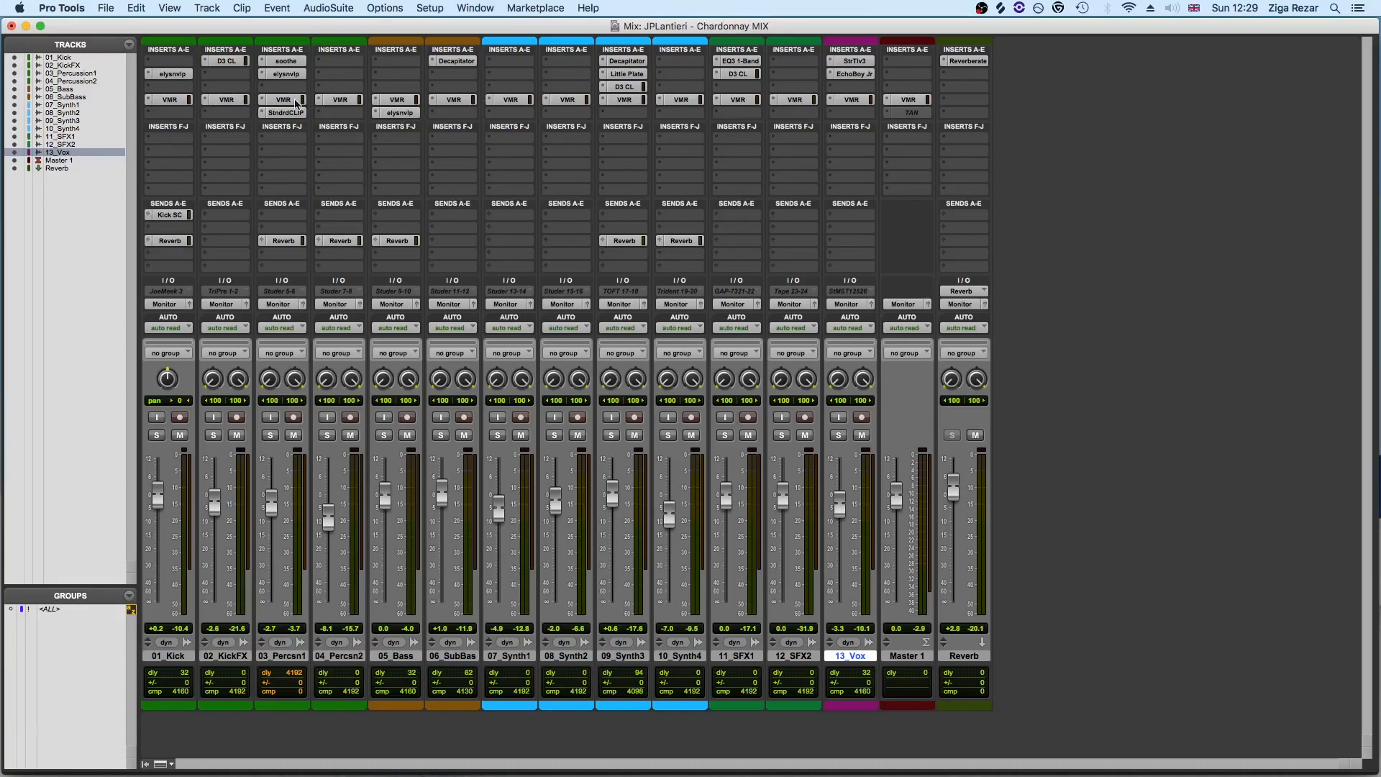
pyautogui.click(455, 62)
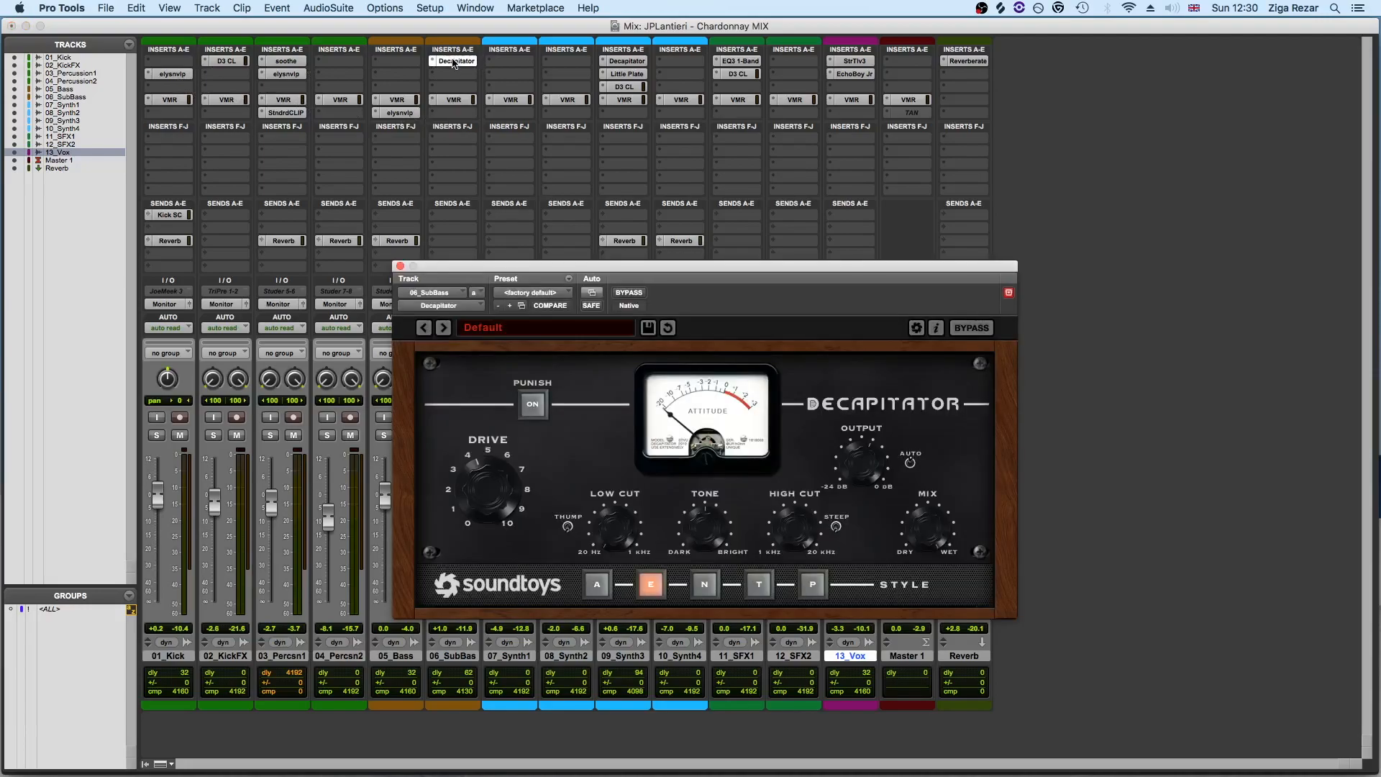
pyautogui.click(454, 62)
pyautogui.click(629, 62)
pyautogui.click(628, 61)
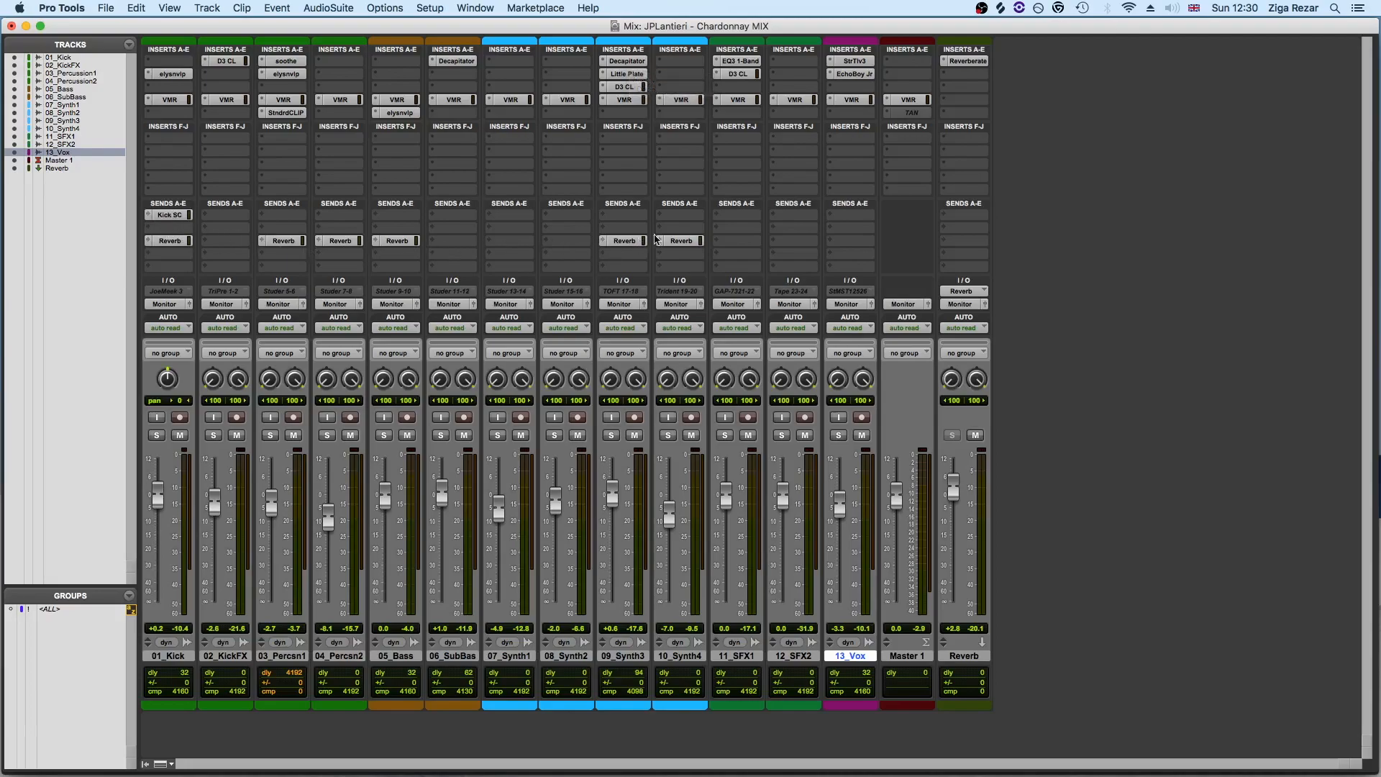
pyautogui.click(849, 75)
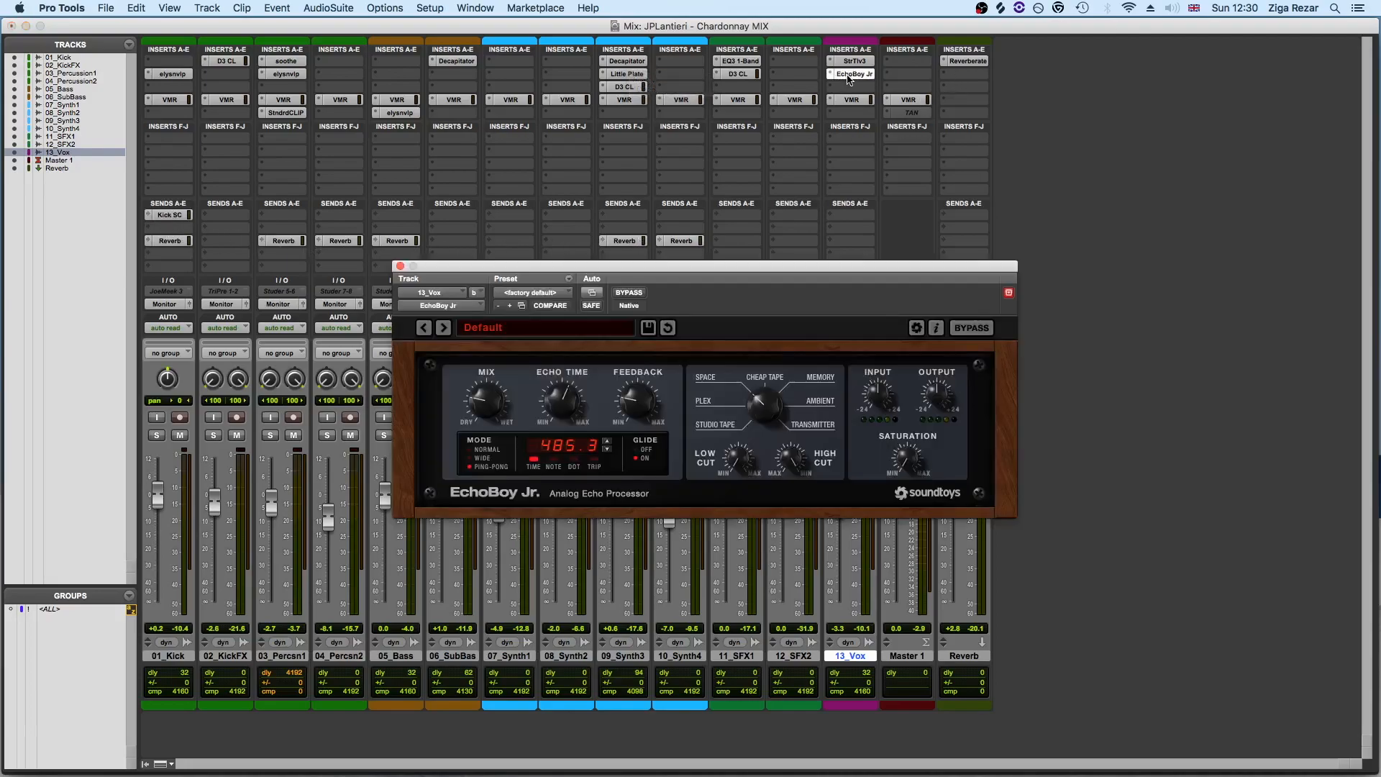
pyautogui.click(849, 74)
pyautogui.press('super+equal')
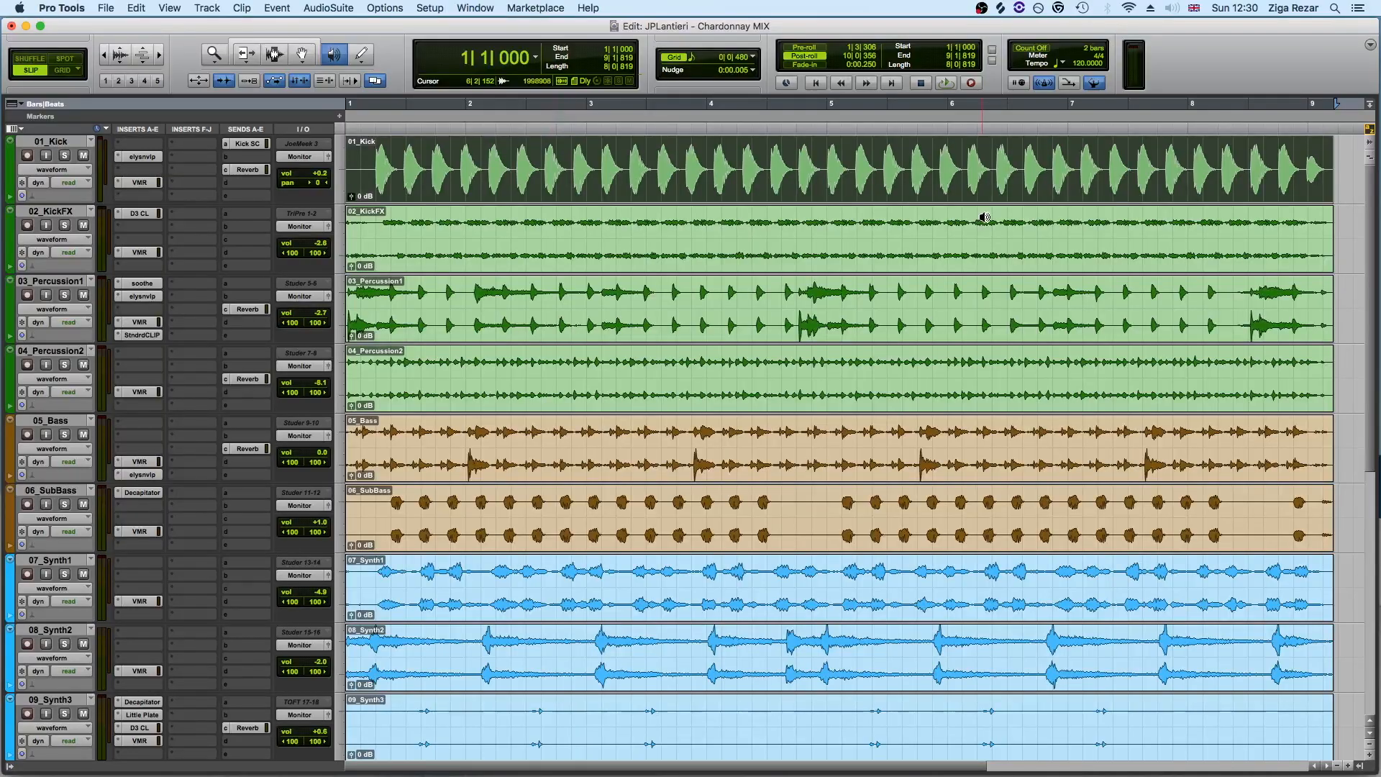
# Play the Chardonnay MIX session and look through all its tracks down to the Master 1 and Reverb tracks.
pyautogui.press('space')
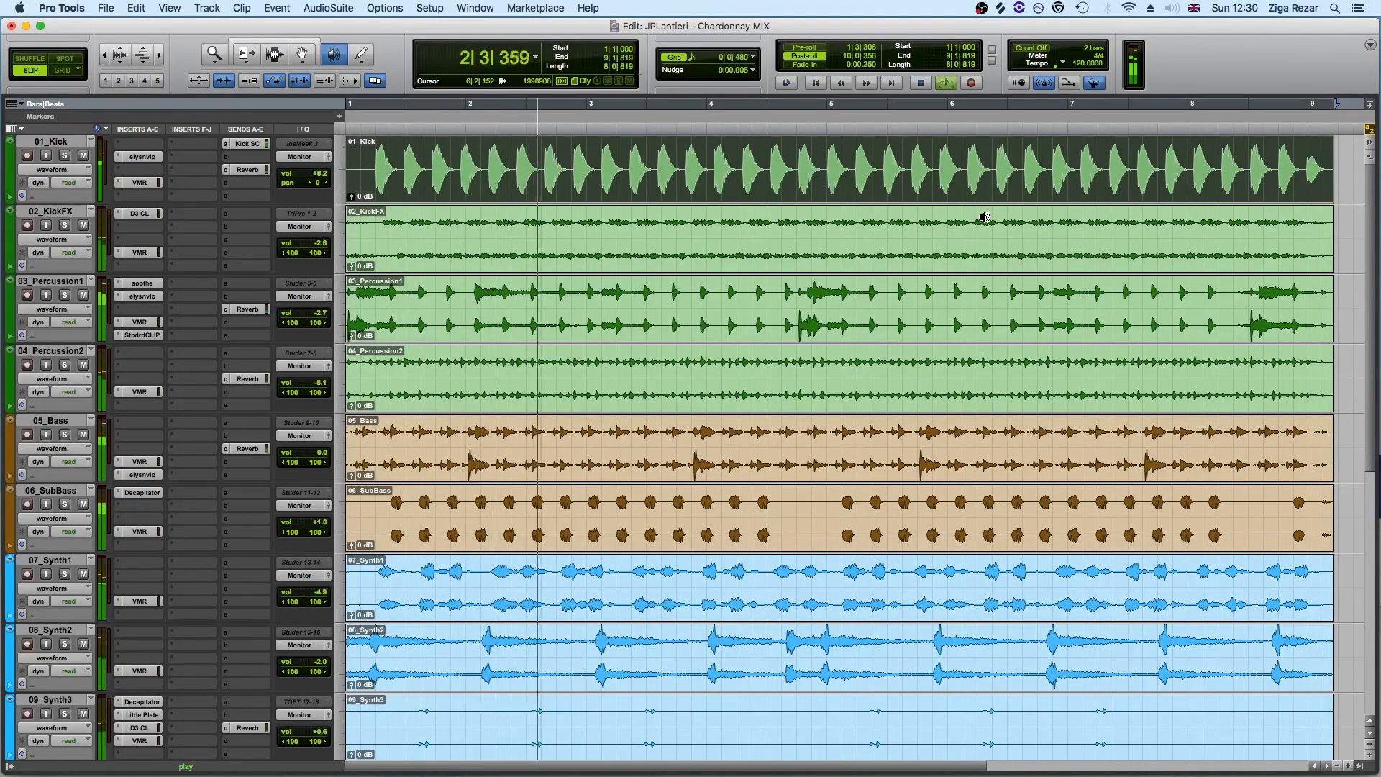
pyautogui.scroll(-5, 978, 225)
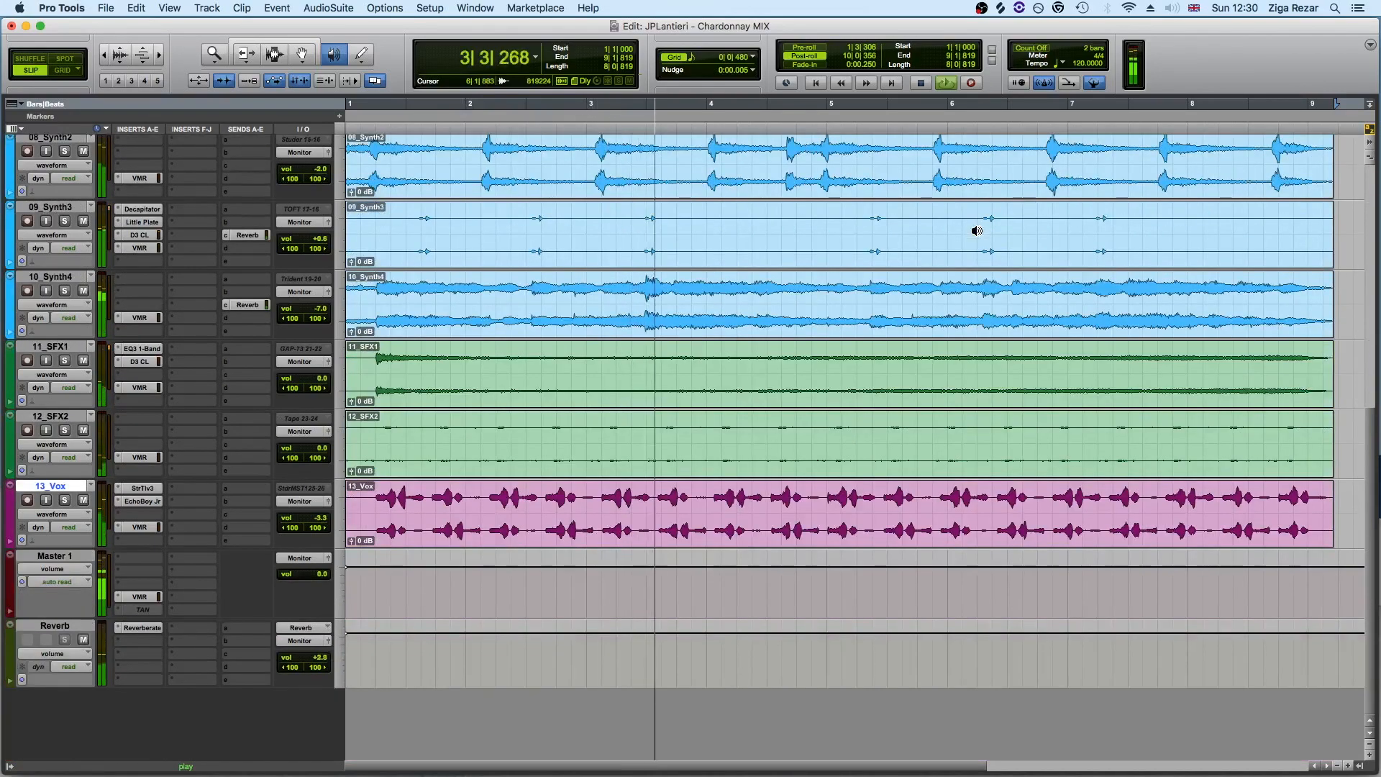
pyautogui.scroll(5, 977, 230)
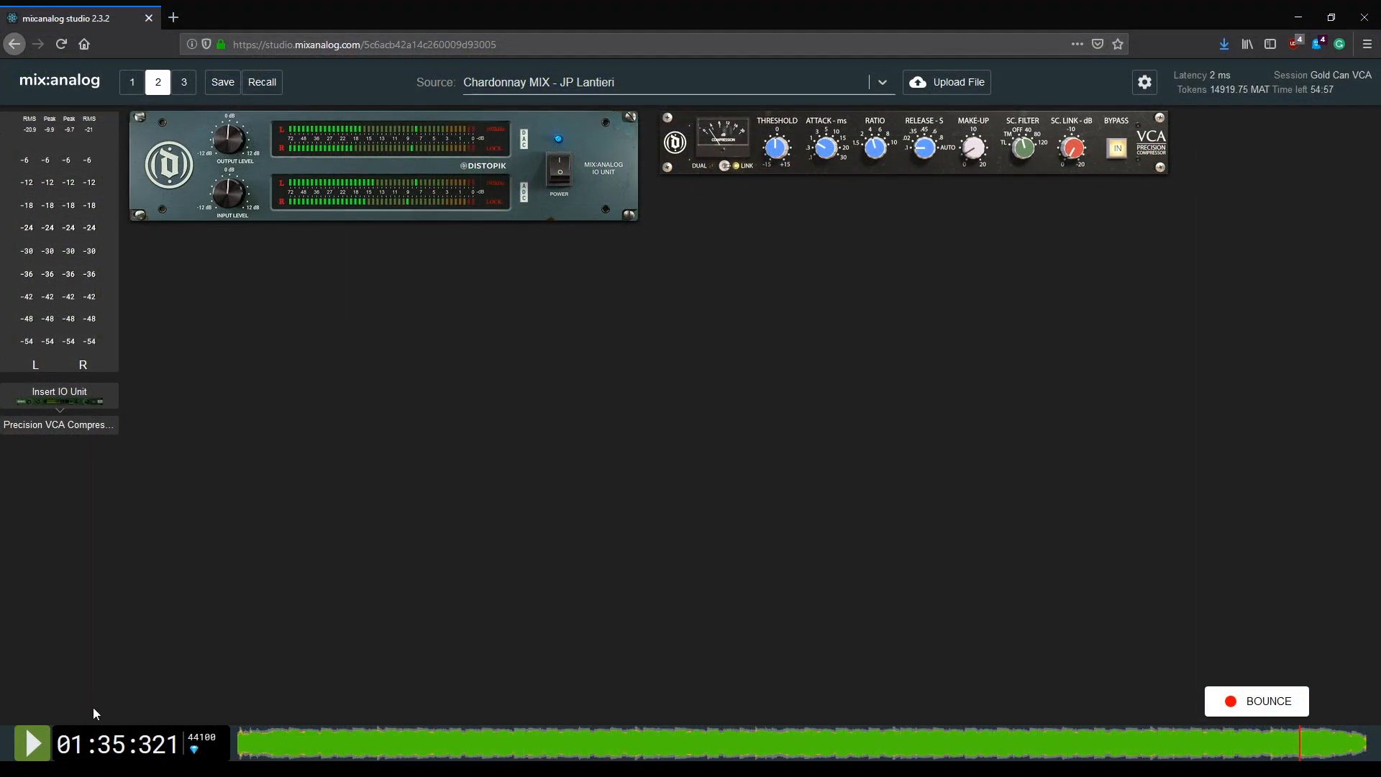
# In mix:analog, play Chardonnay MIX and refine the VCA compressor's threshold, attack and make-up gain, comparing with the IO unit off and on.
pyautogui.click(33, 744)
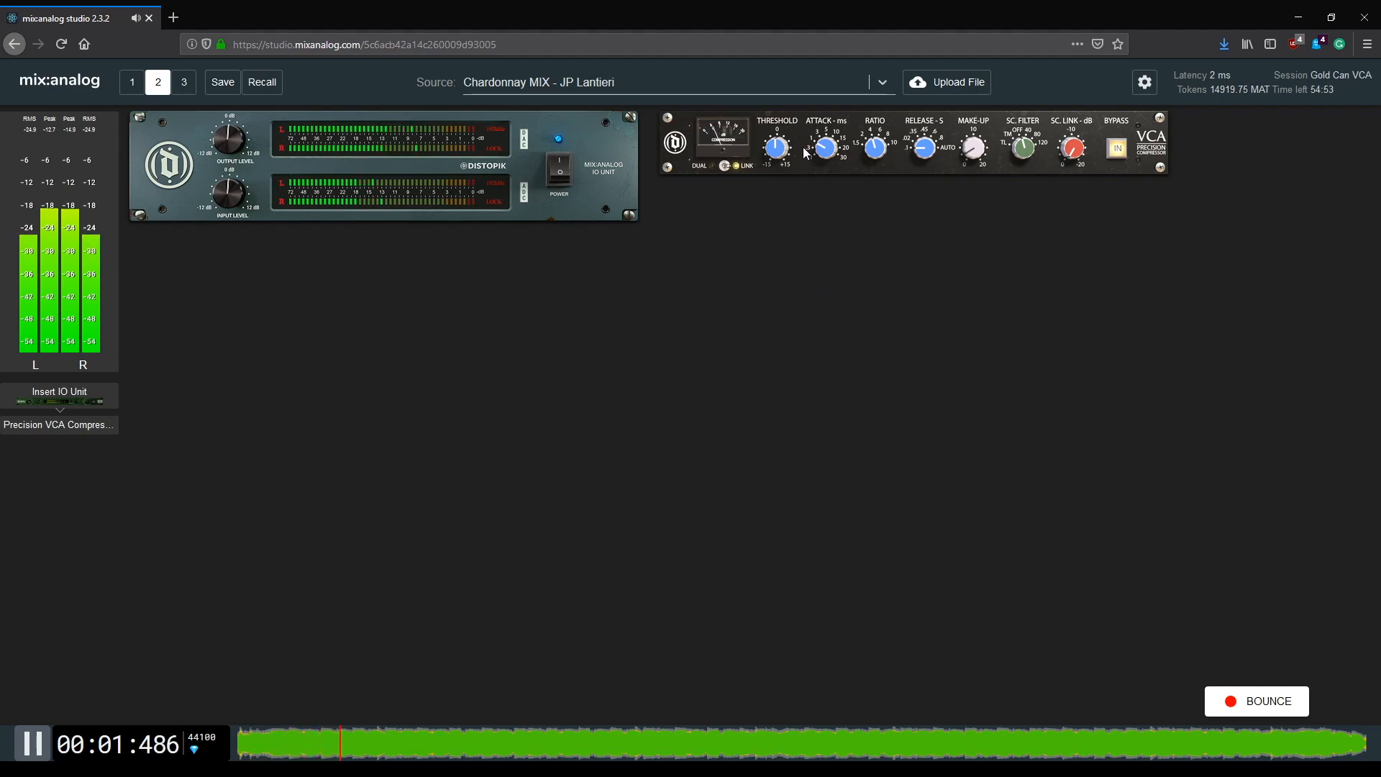
pyautogui.click(560, 173)
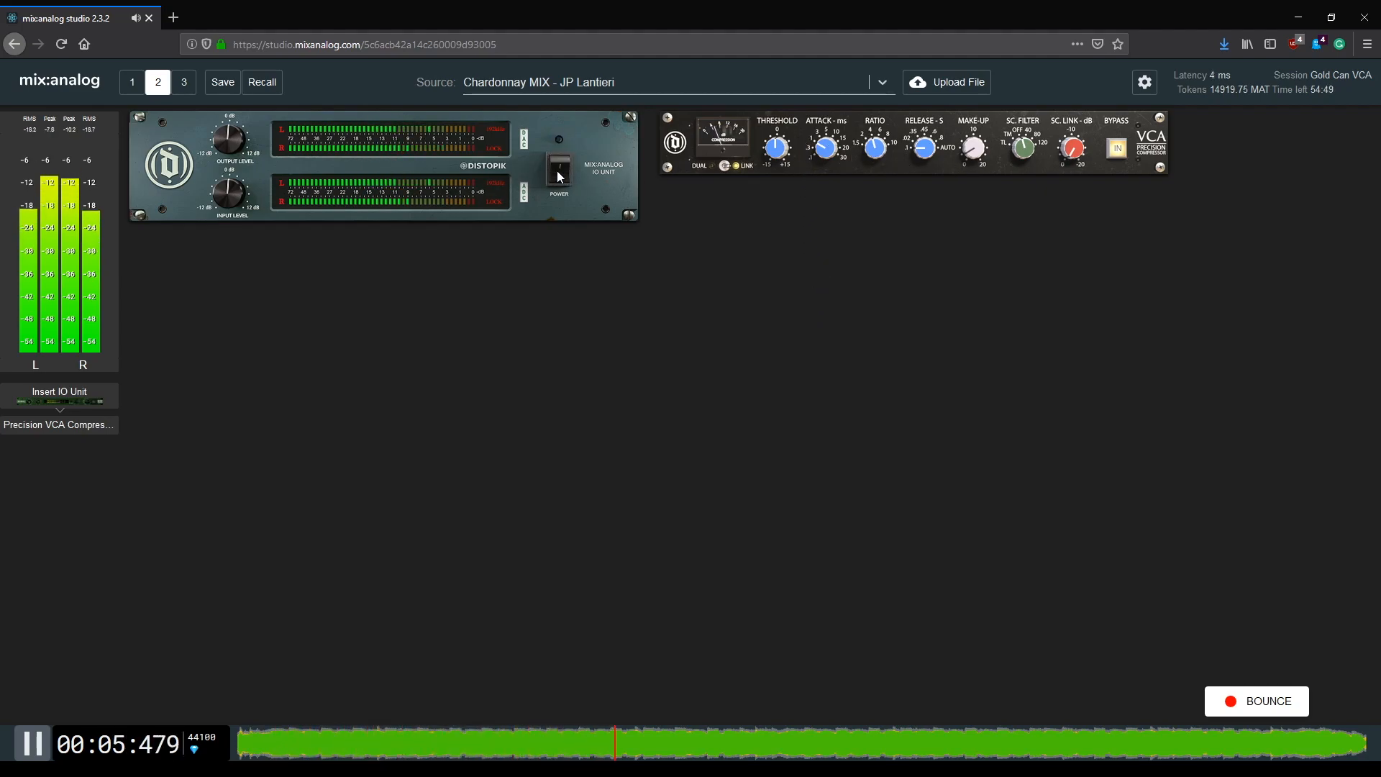
pyautogui.click(560, 172)
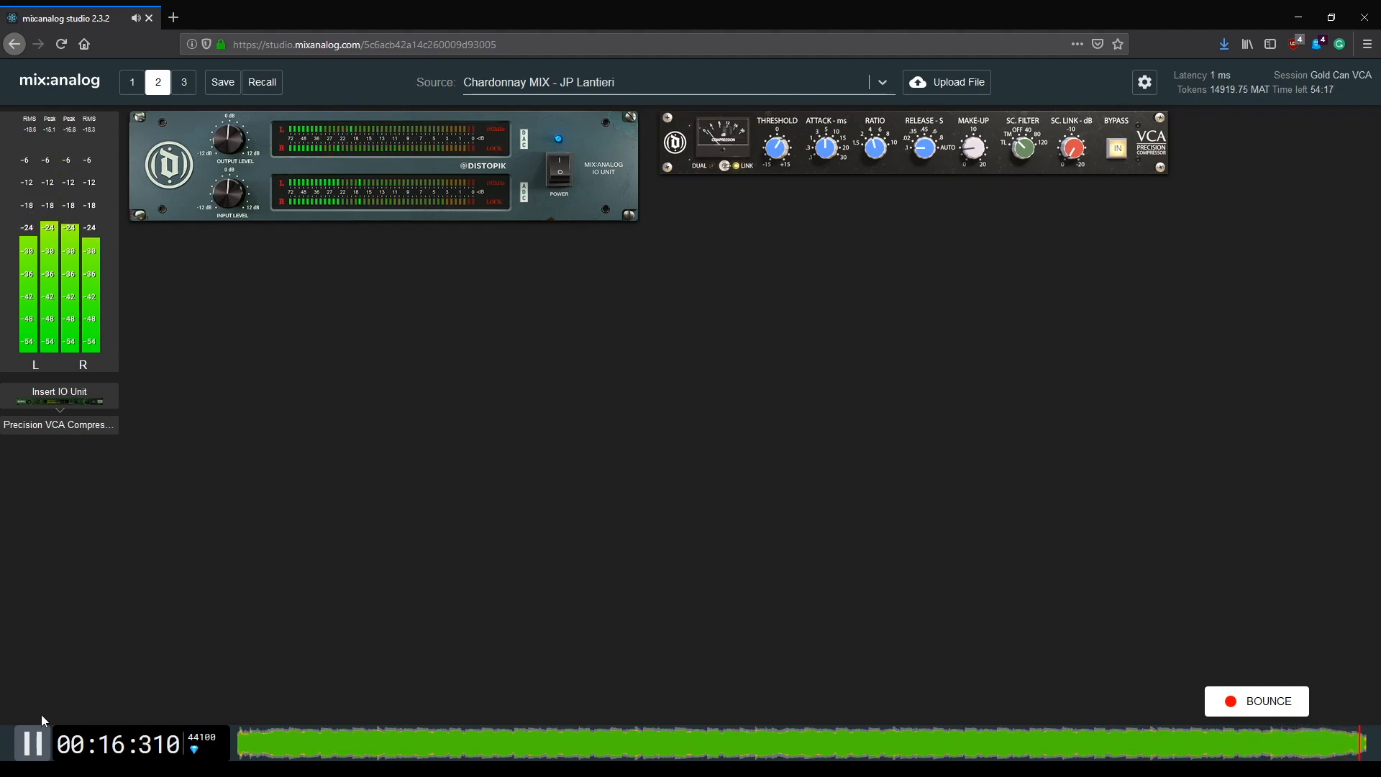
pyautogui.click(561, 170)
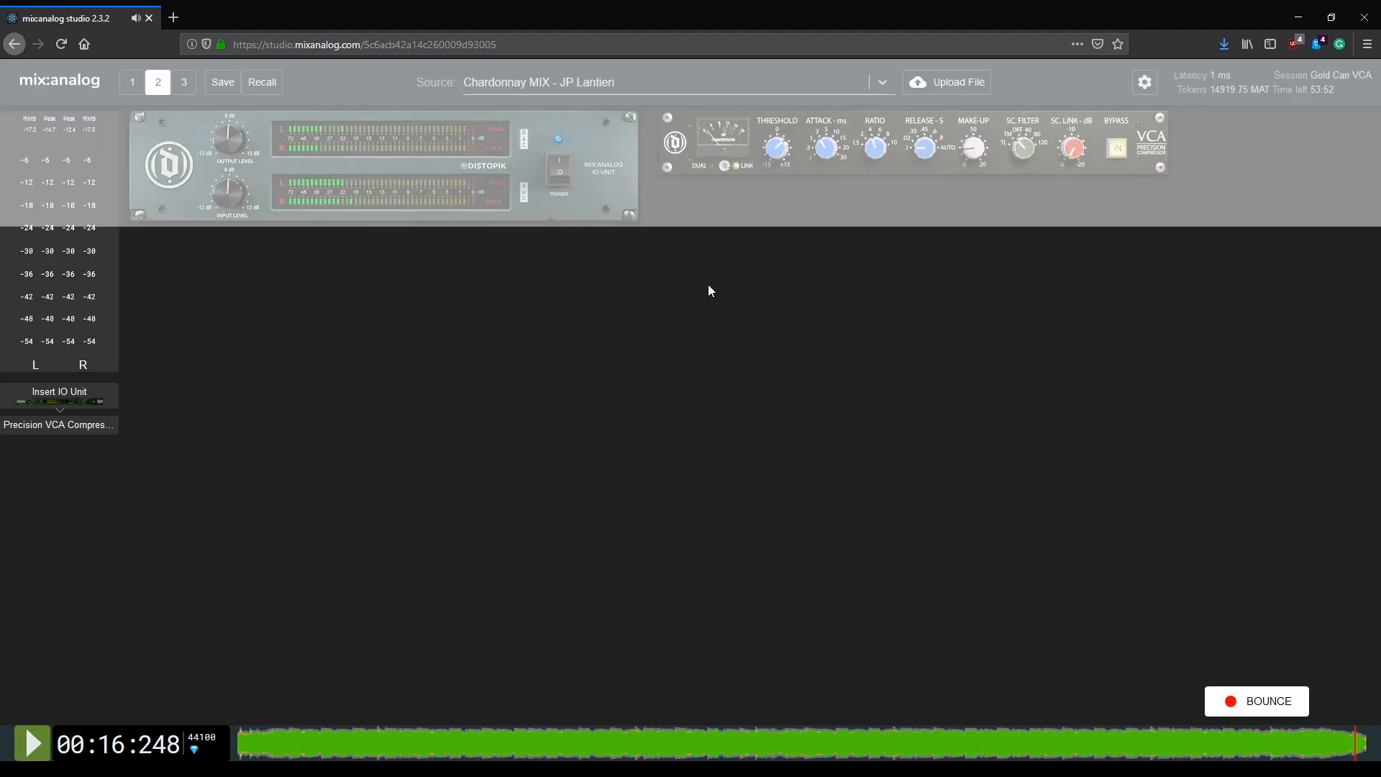
pyautogui.click(556, 171)
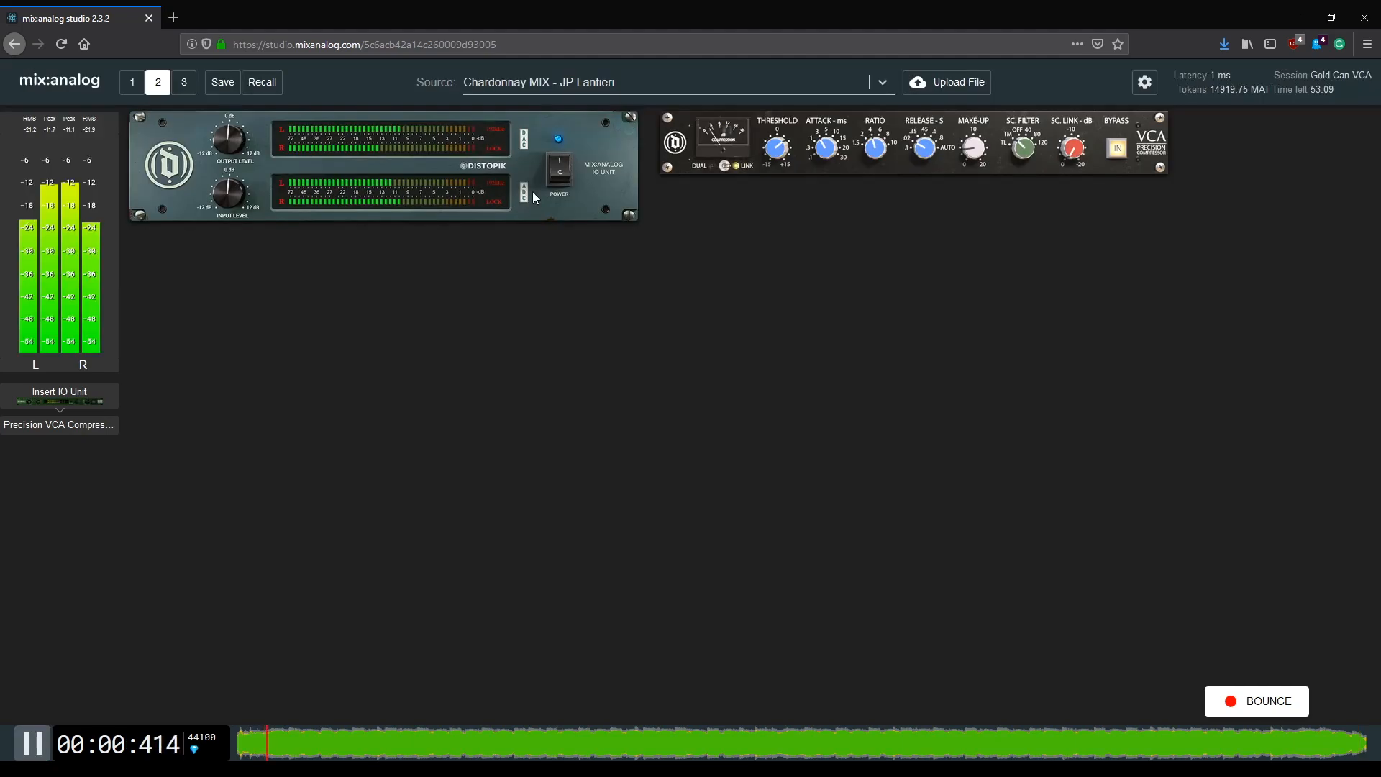
# Compare the compressed Chardonnay MIX with the unprocessed version from start to end by toggling the IO unit's power.
pyautogui.click(557, 167)
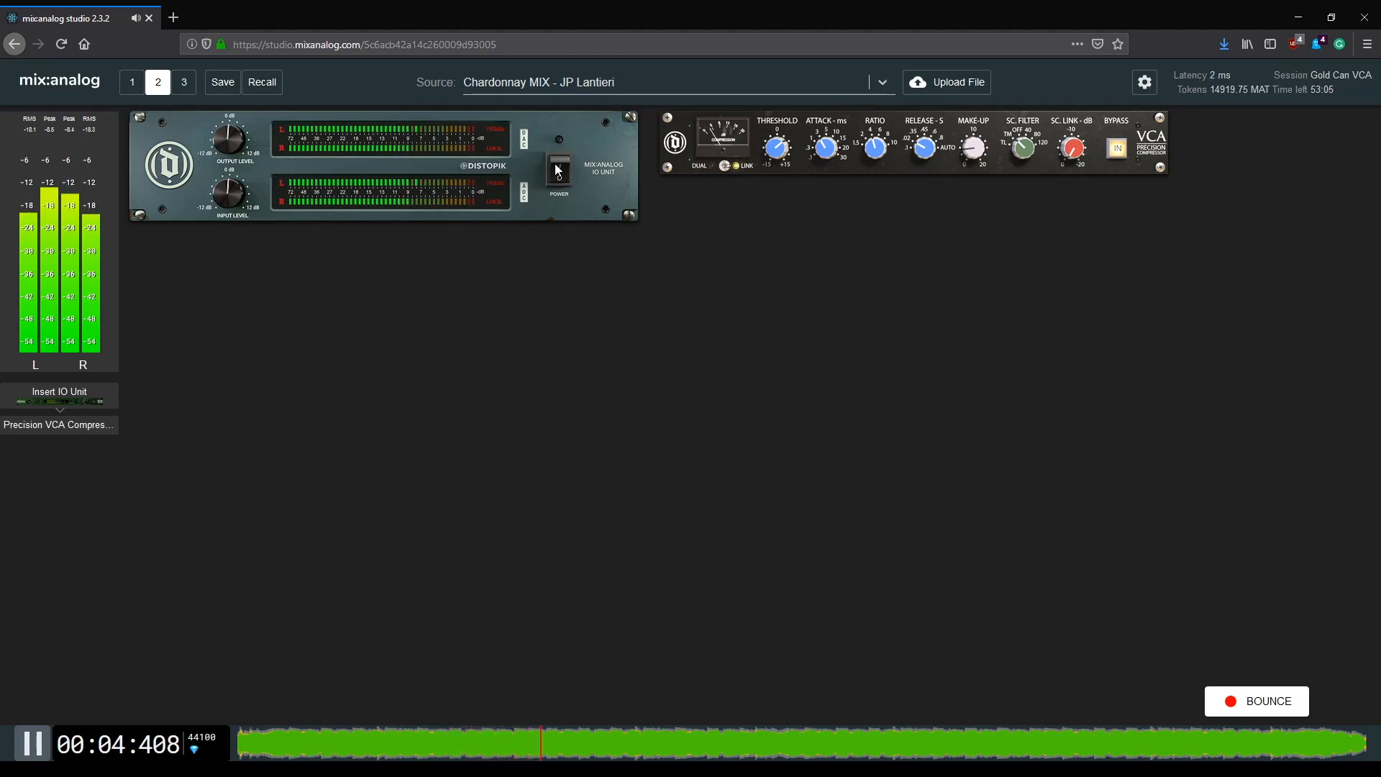
pyautogui.click(557, 171)
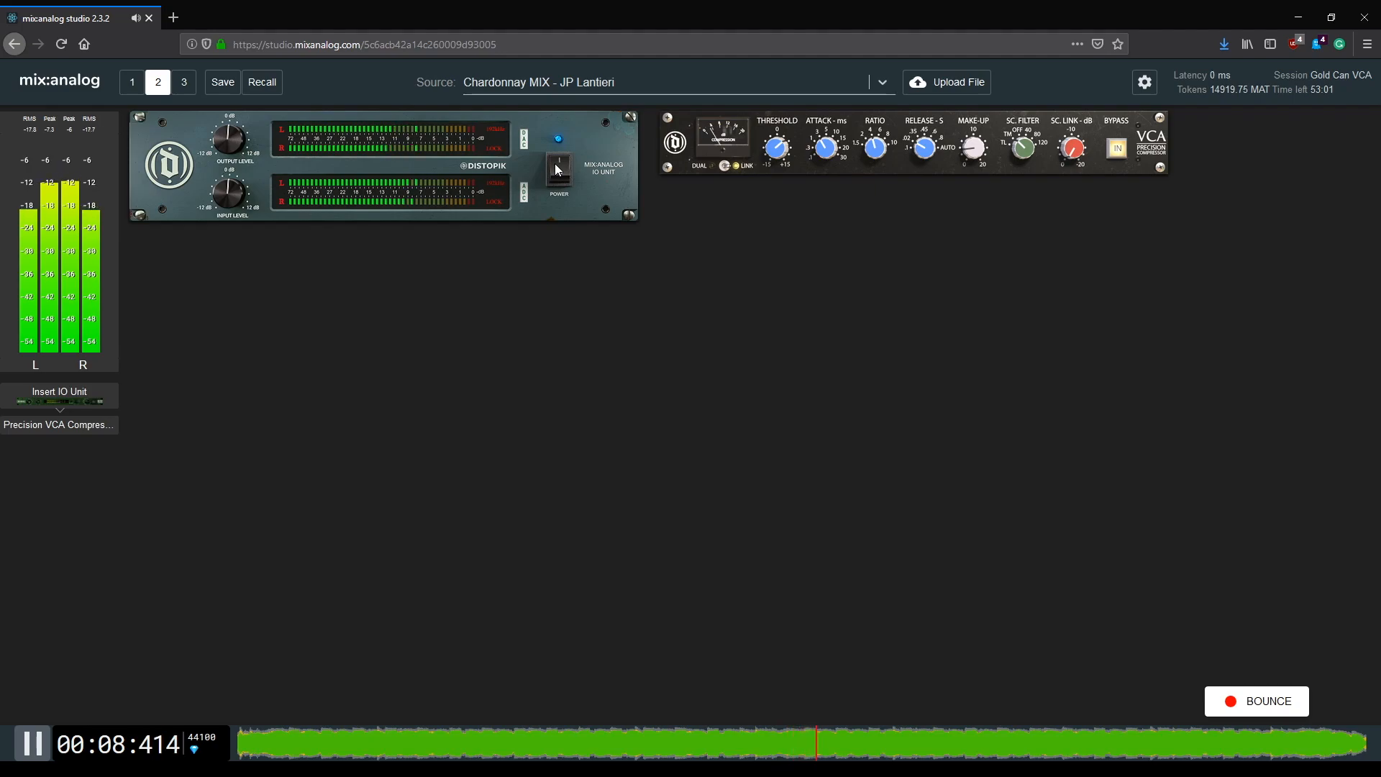
pyautogui.click(557, 170)
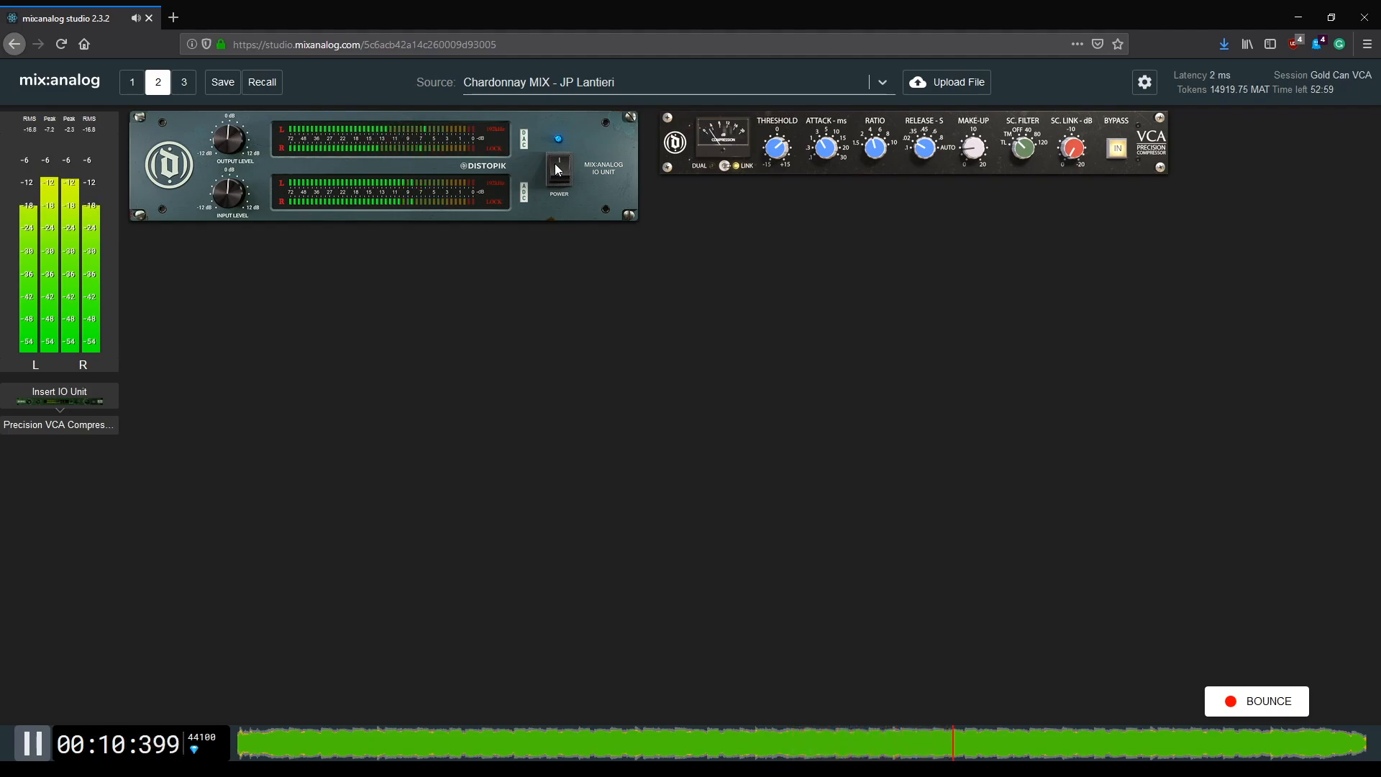
pyautogui.click(557, 170)
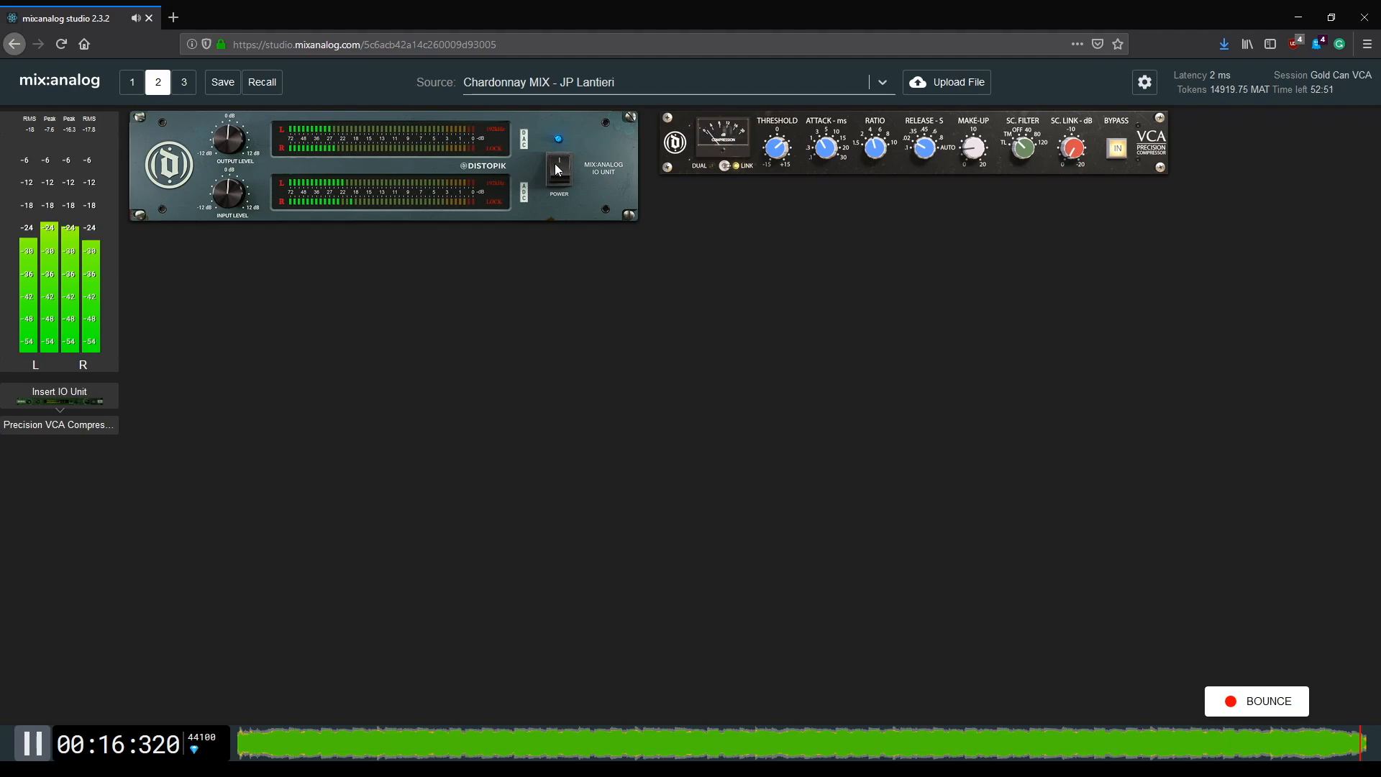
pyautogui.click(557, 170)
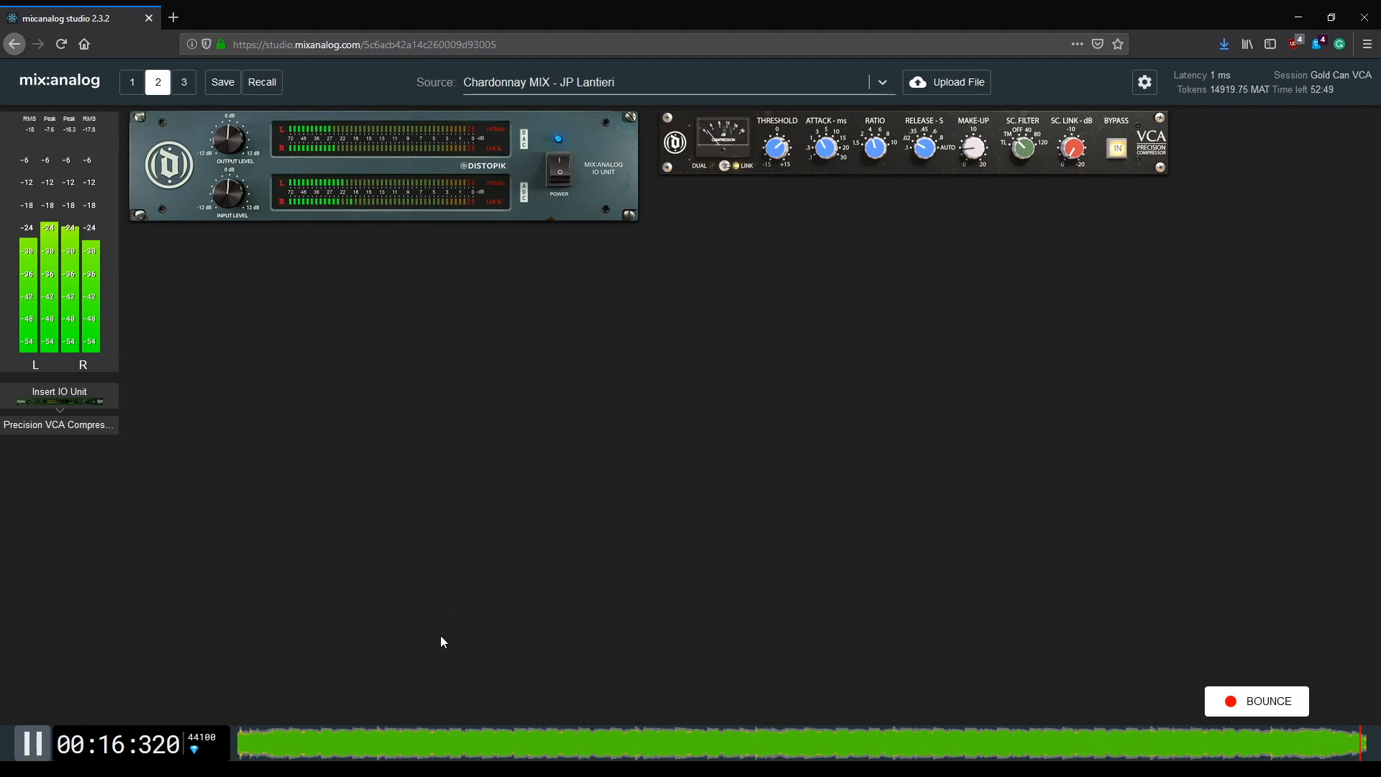